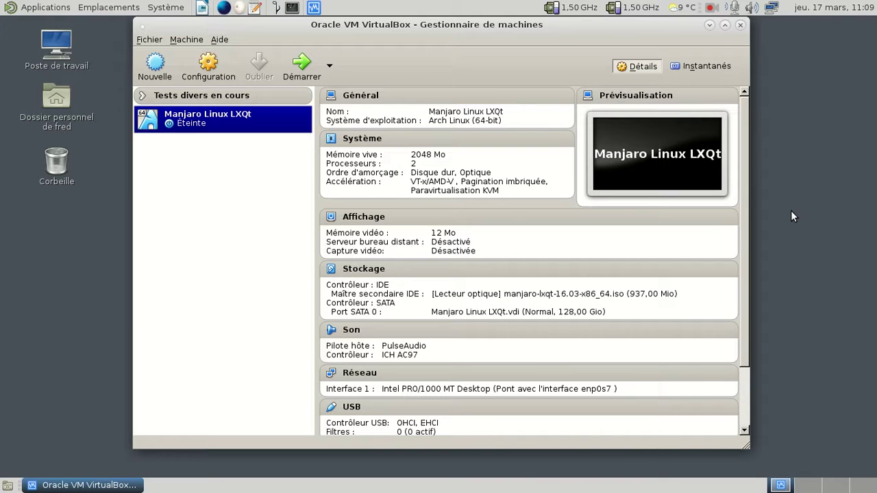
- Start the Manjaro Linux LXQt virtual machine, boot Manjaro Linux and log in to the LXQt desktop with the account password
left_click(294, 63)
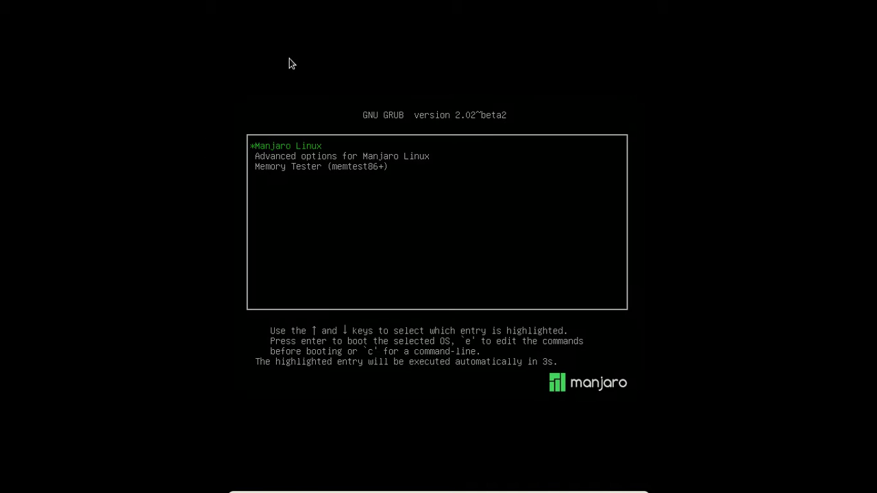
key("Return")
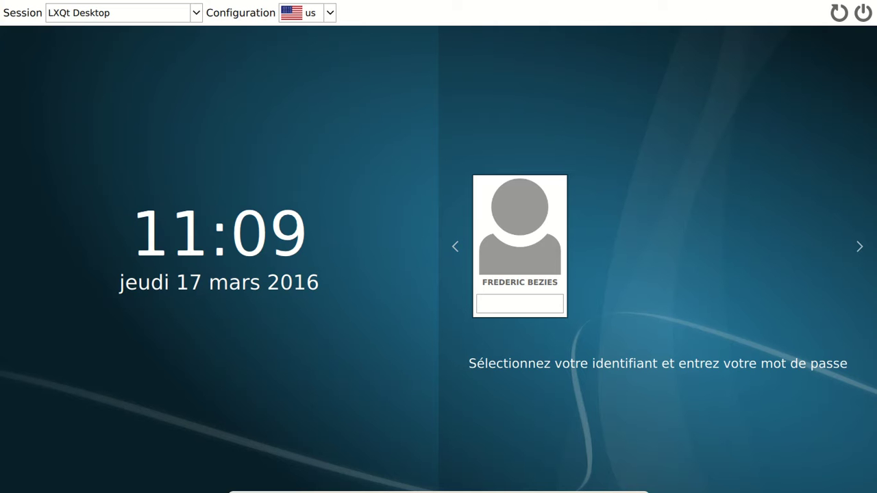
left_click(503, 304)
type("********")
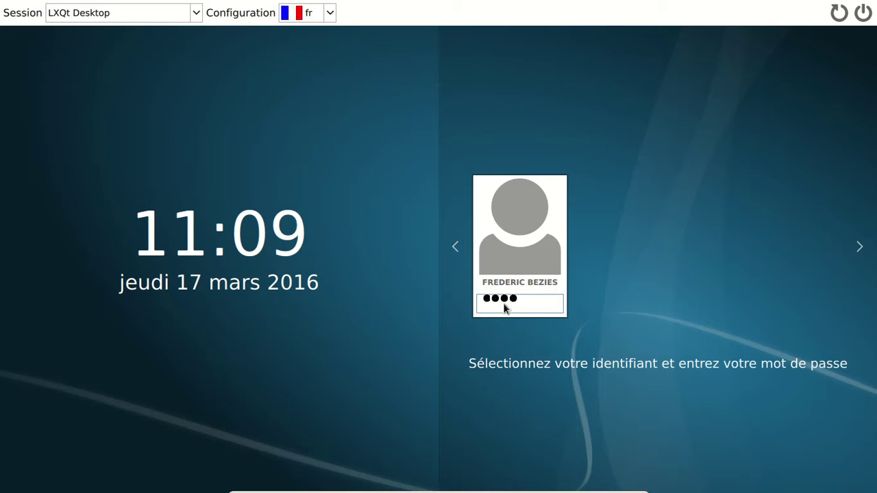
key("Return")
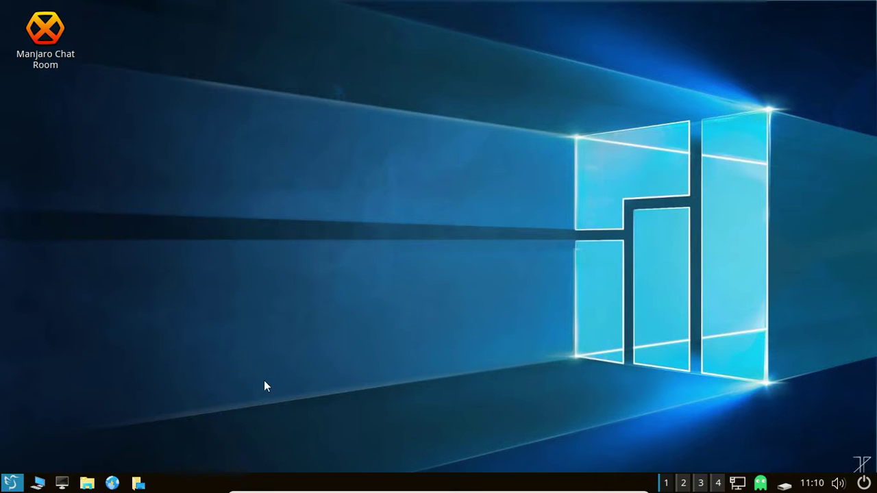
- View the home folder in the file manager, close it and decline restarting the computer
left_click(87, 483)
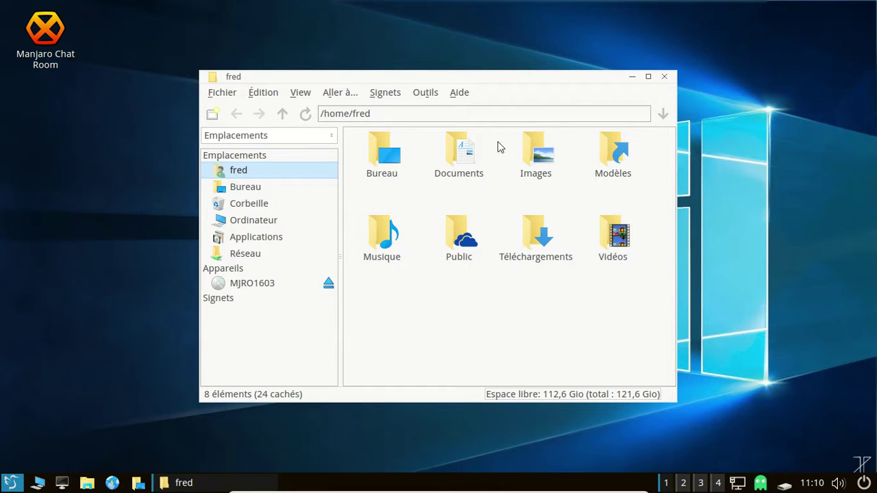
left_click(663, 77)
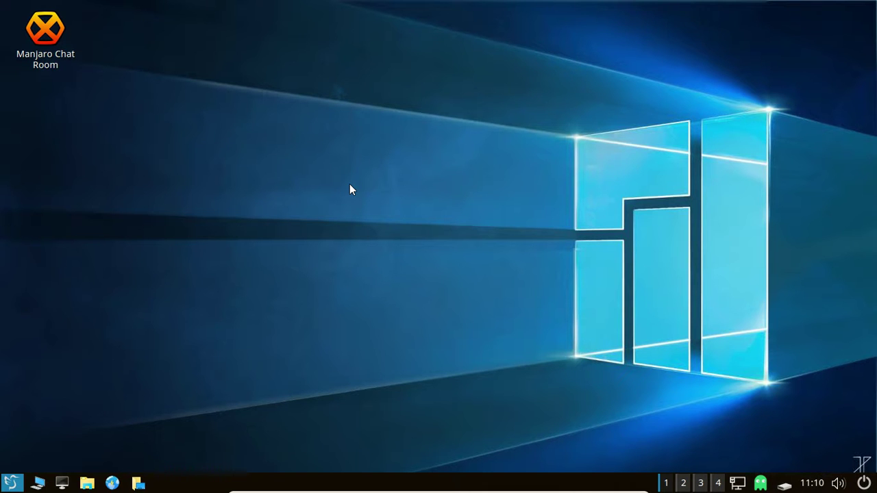
left_click(40, 483)
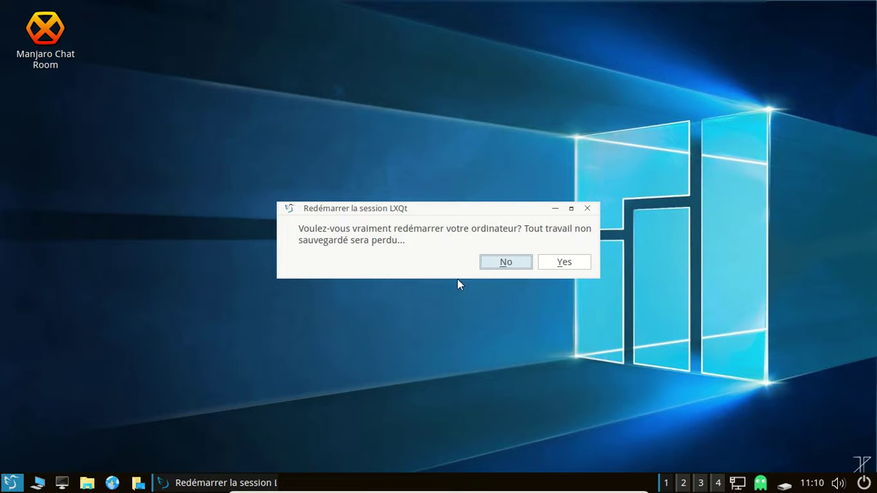
left_click(505, 265)
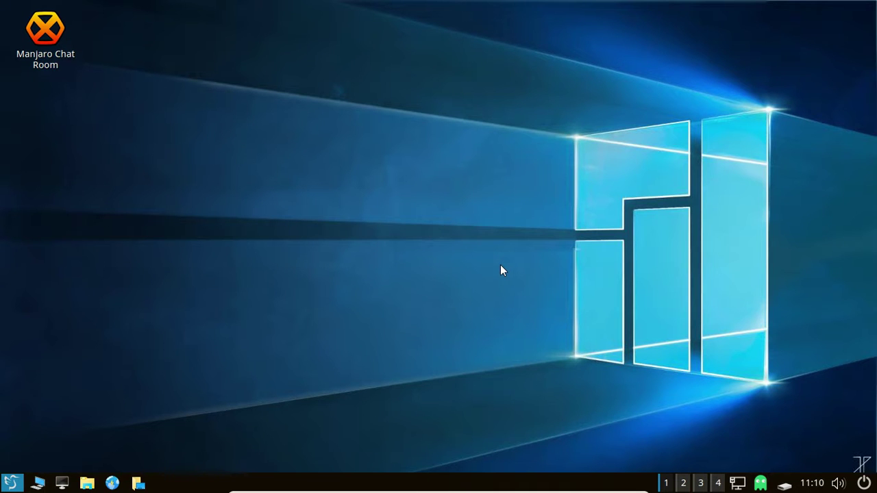
- Browse the application categories from Accessoires to Préférences to examine the preinstalled programs
left_click(11, 483)
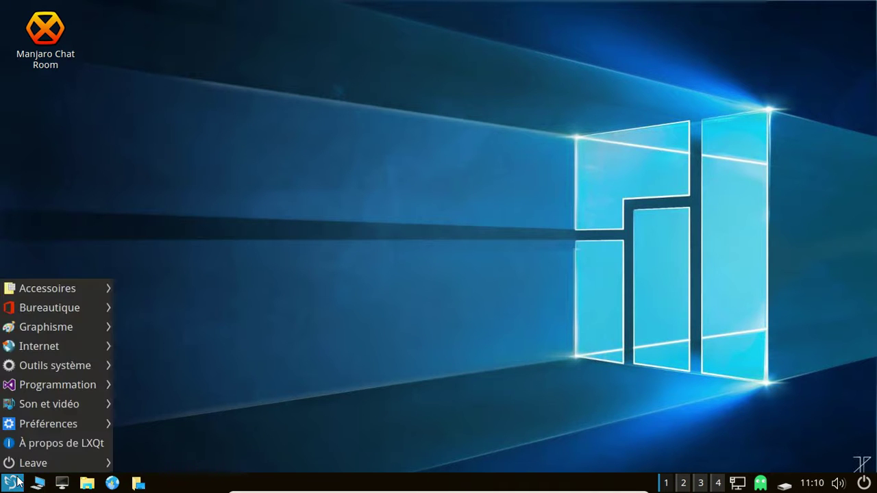
mouse_move(82, 288)
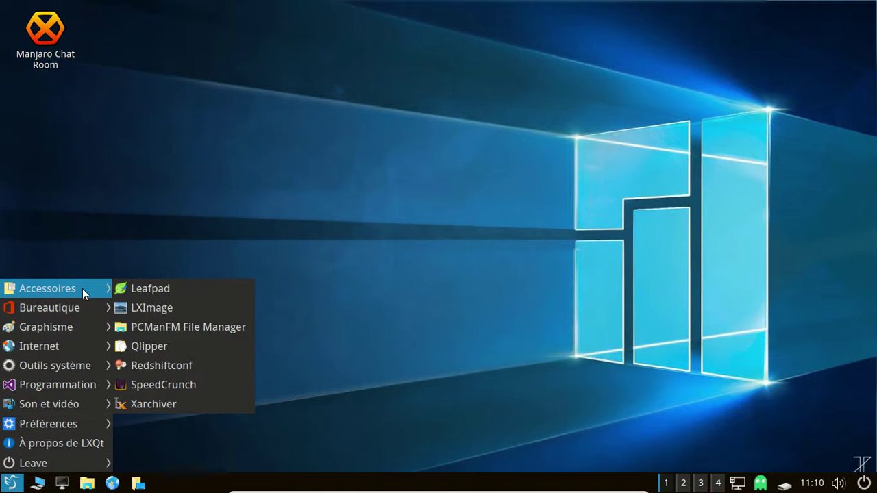
mouse_move(81, 310)
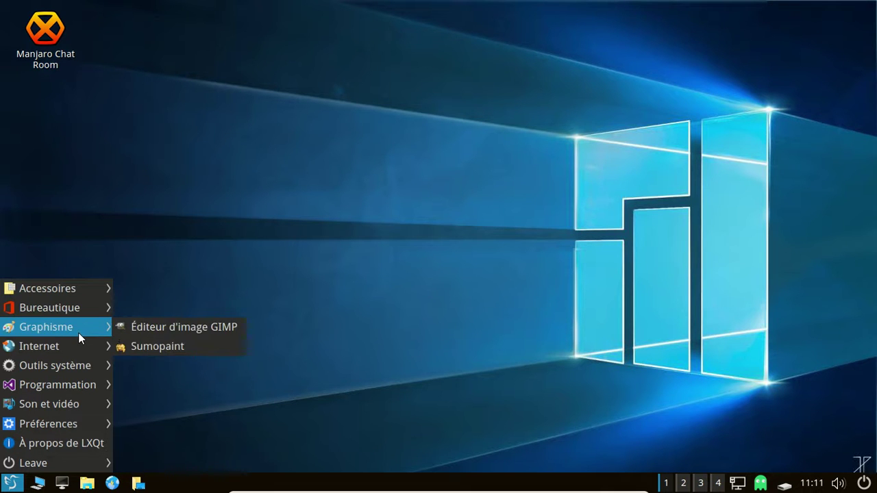
mouse_move(75, 349)
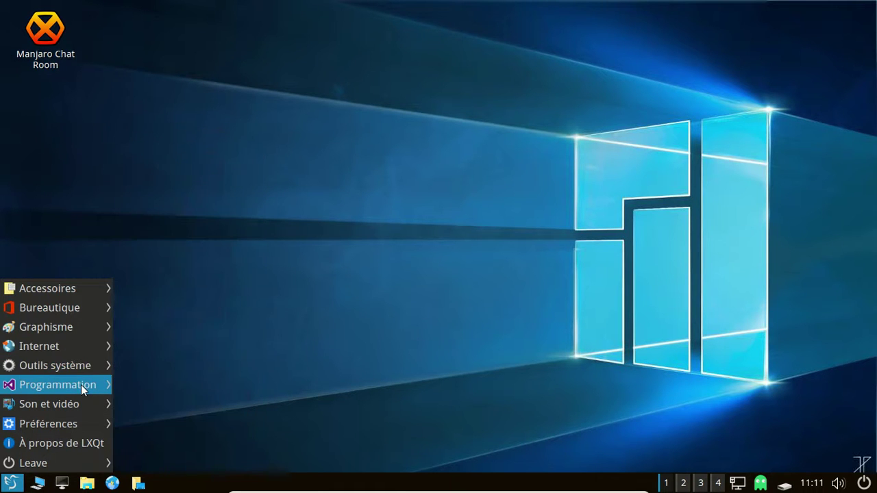
mouse_move(75, 399)
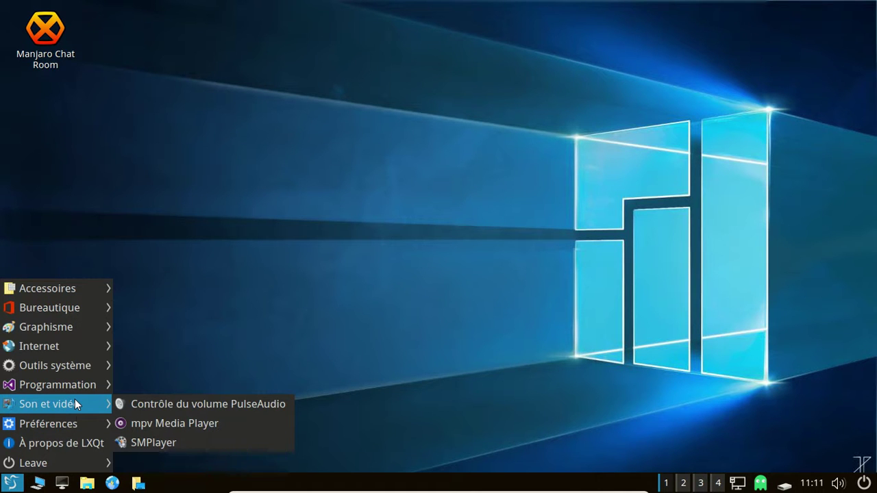
mouse_move(76, 423)
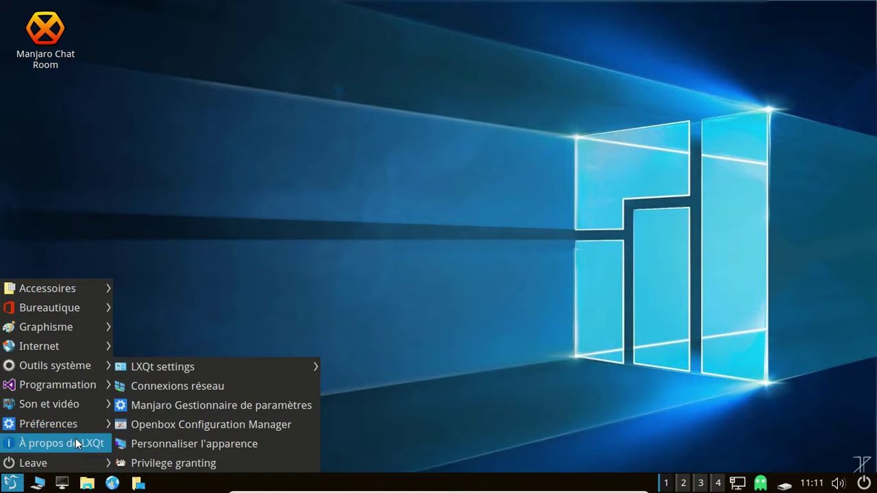
- Open the full Manjaro Lxqt 16.03 release announcement in Chromium and examine its main programs and links
left_click(218, 302)
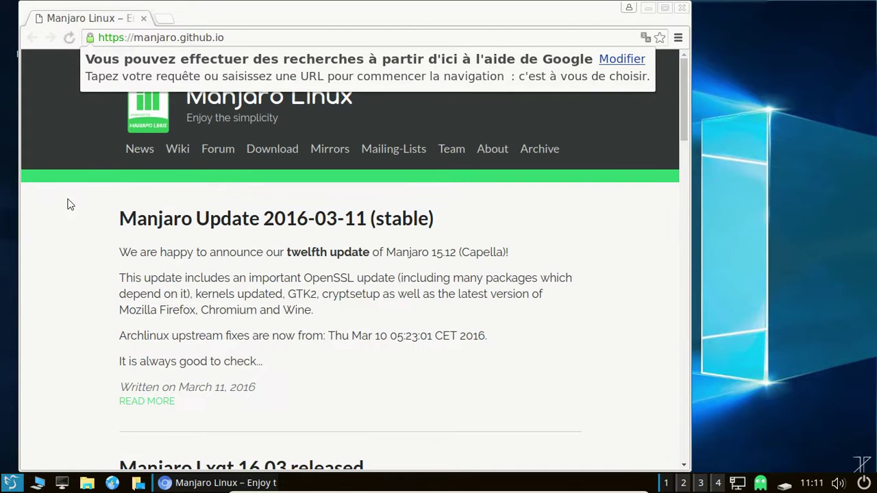
scroll(59, 205, "down", 5)
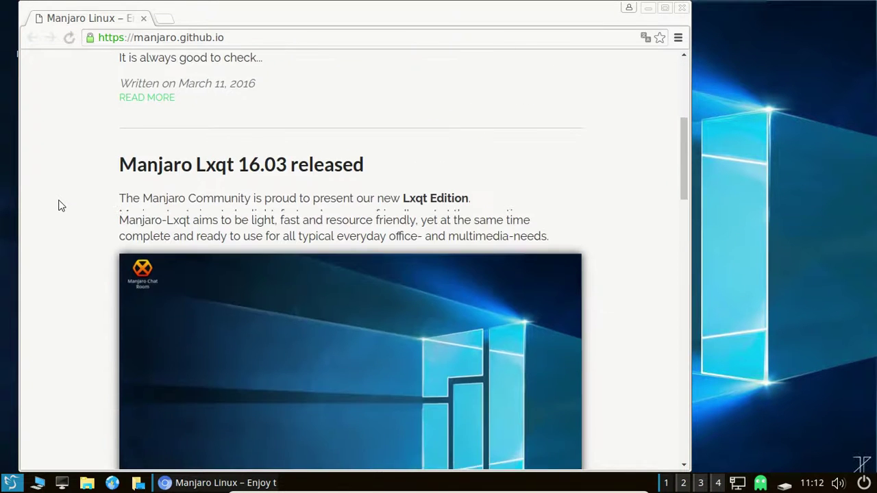
scroll(58, 206, "down", 5)
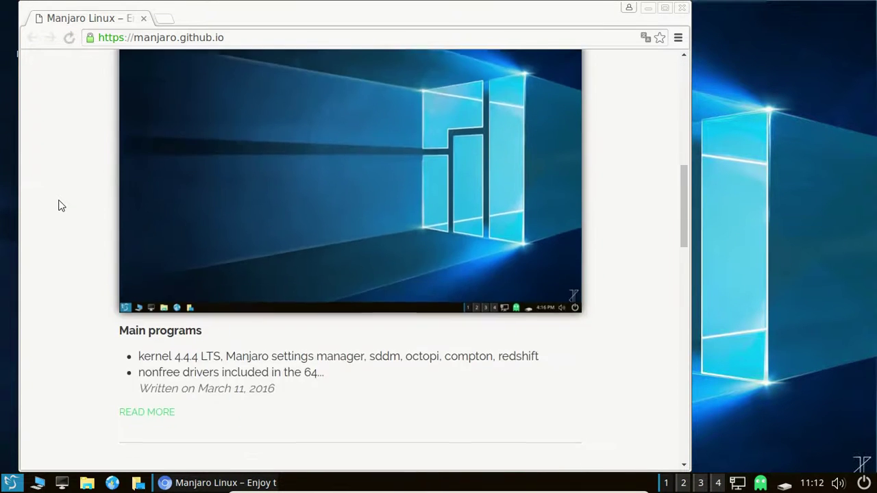
left_click(151, 317)
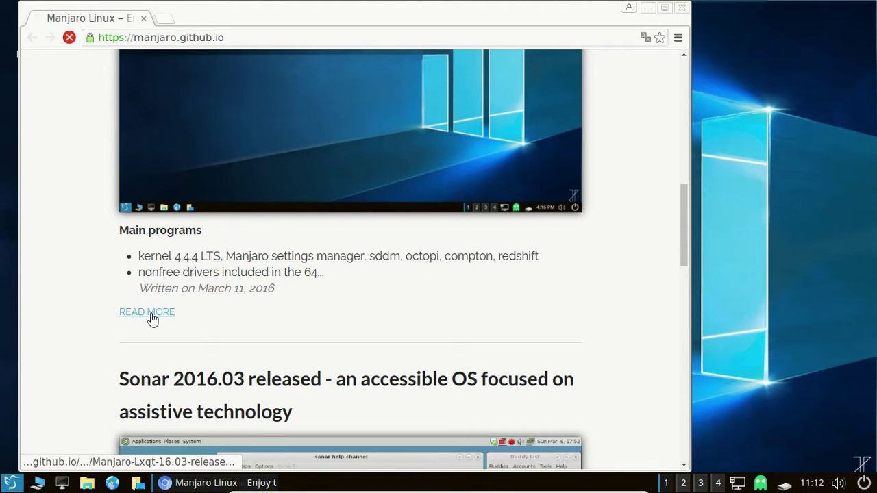
scroll(130, 298, "down", 5)
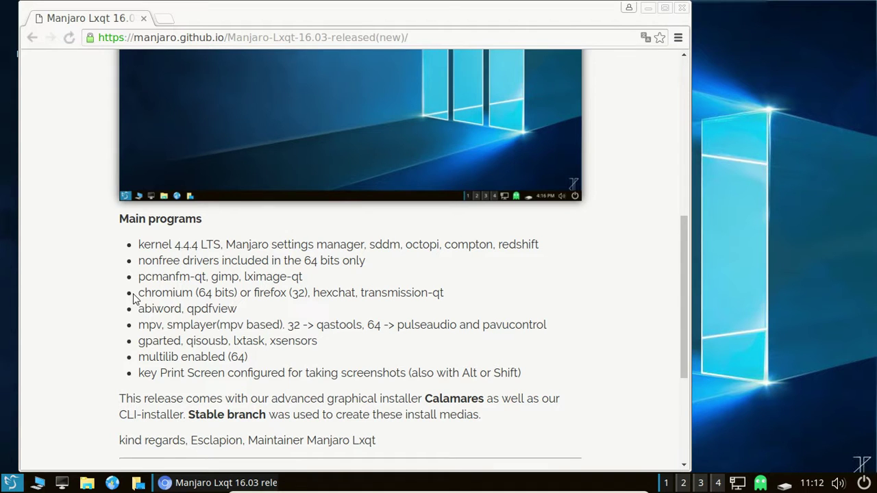
scroll(133, 299, "down", 1)
scroll(133, 294, "down", 4)
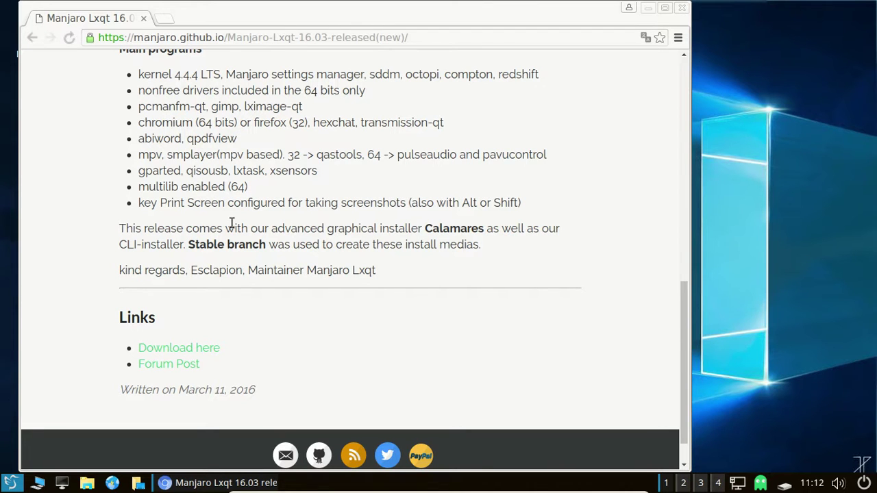
- Check Chromium's version information on its About page, and close the browser
left_click(678, 38)
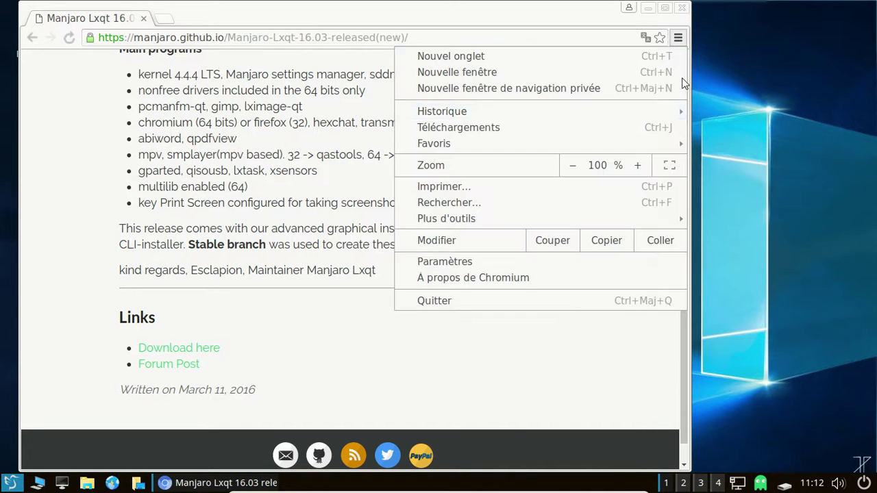
left_click(521, 279)
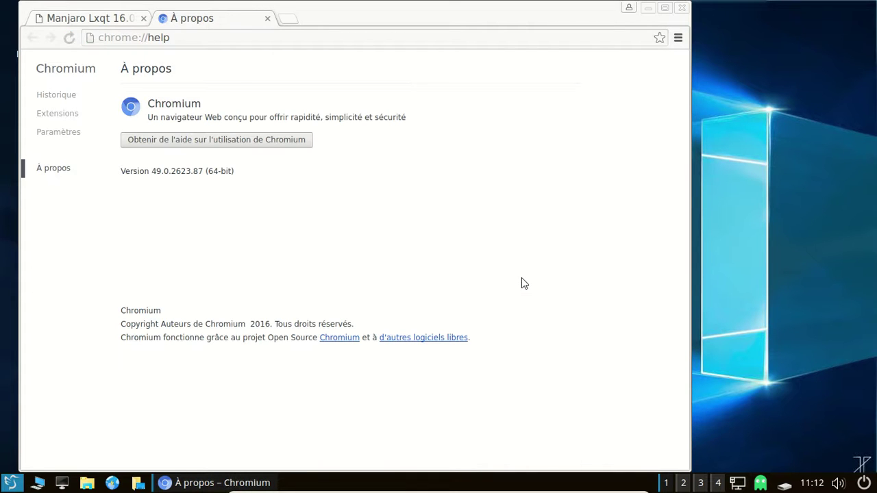
left_click(682, 10)
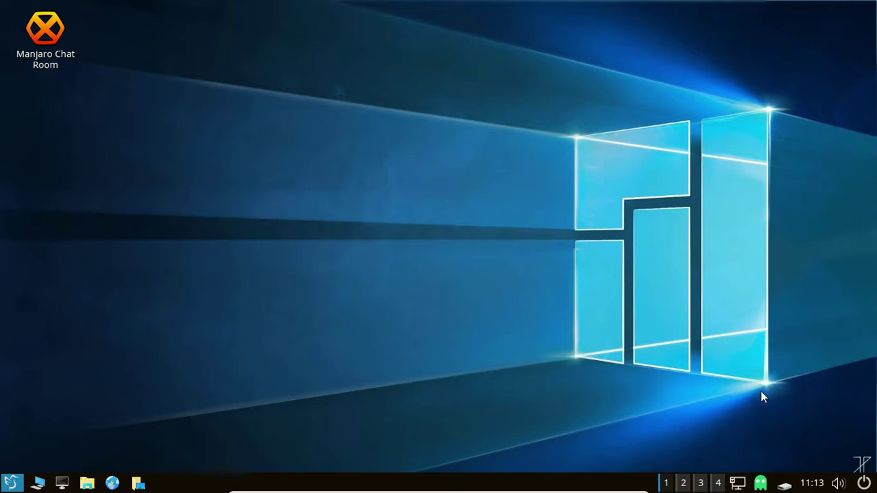
- Open Octopi from the update notifier and search the packages for gnumeric
right_click(760, 483)
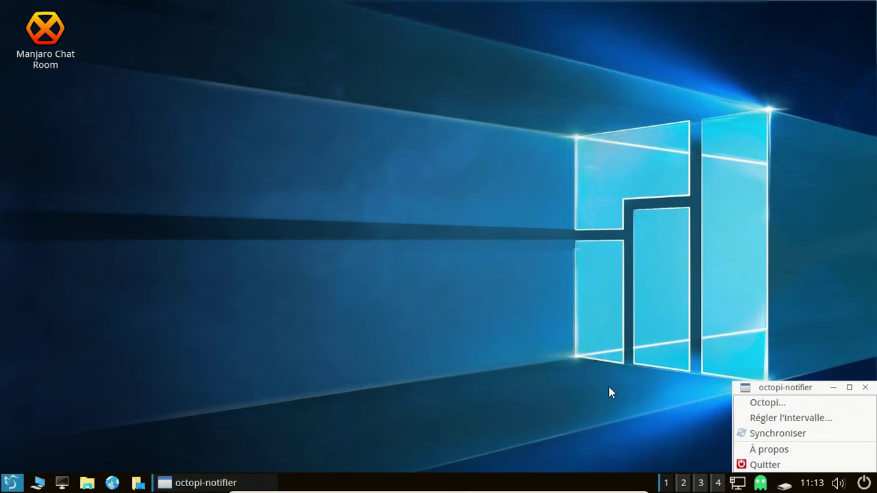
left_click(781, 404)
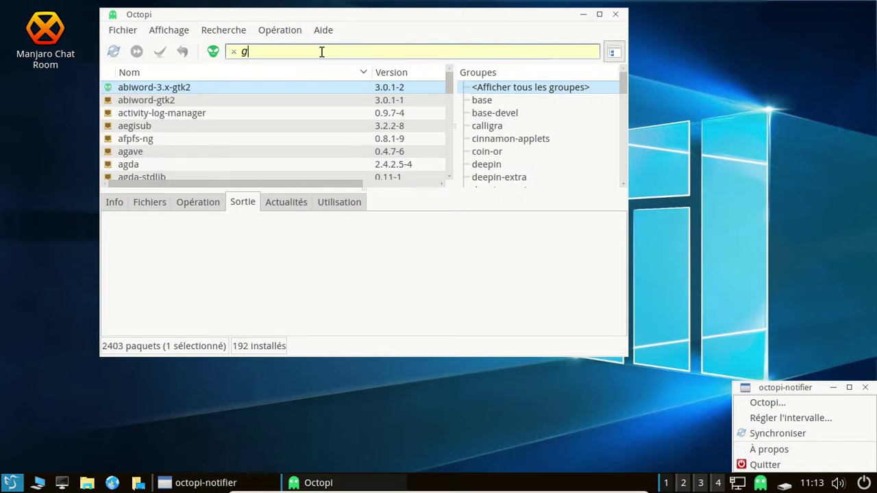
type("gnum")
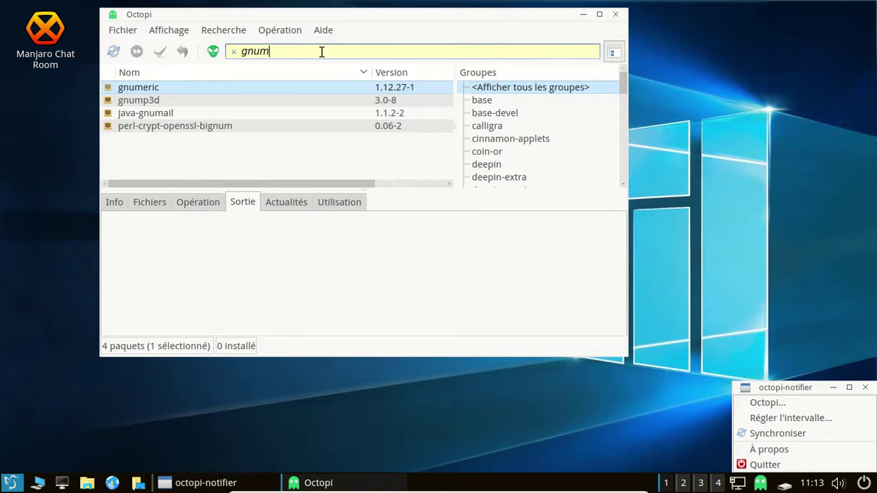
type("eric")
- Mark gnumeric for installation with the optional dependencies python2-gobject, psiconv and yelp
right_click(198, 88)
left_click(209, 96)
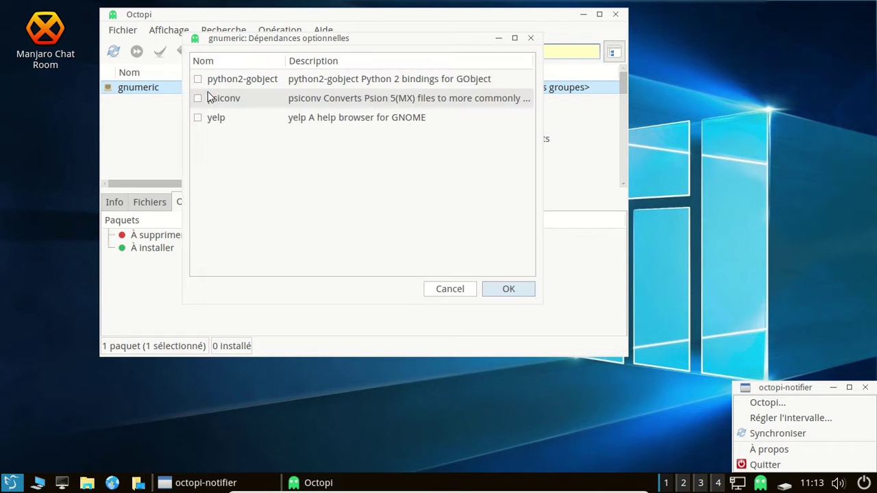
left_click(198, 79)
left_click(198, 98)
left_click(198, 117)
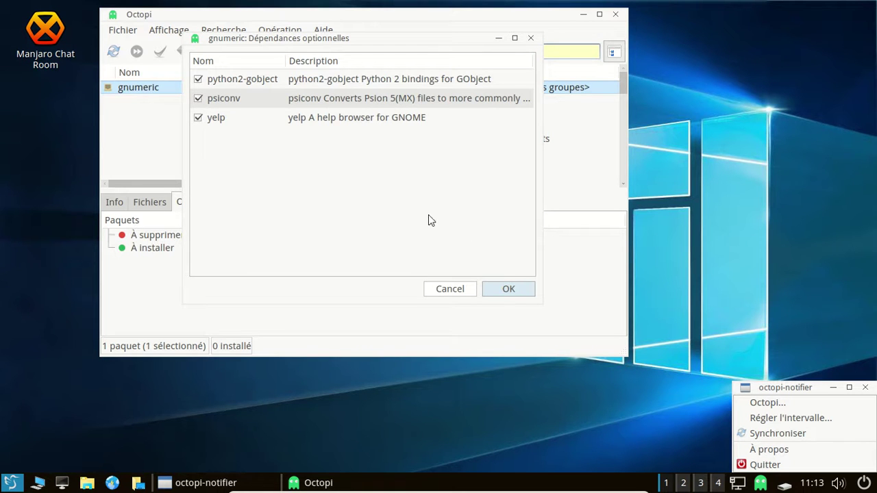
left_click(509, 287)
- Apply the pending package installation, confirm the downloads and authorize it with the administrator password
left_click(164, 53)
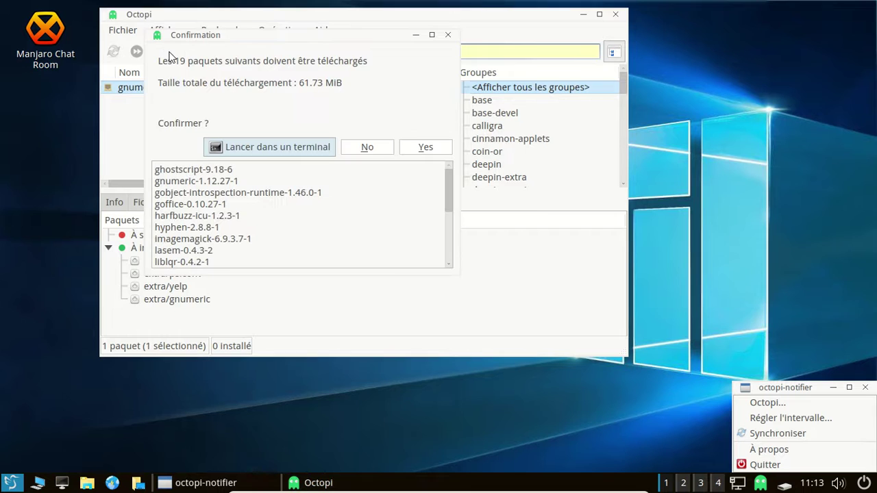
left_click(421, 151)
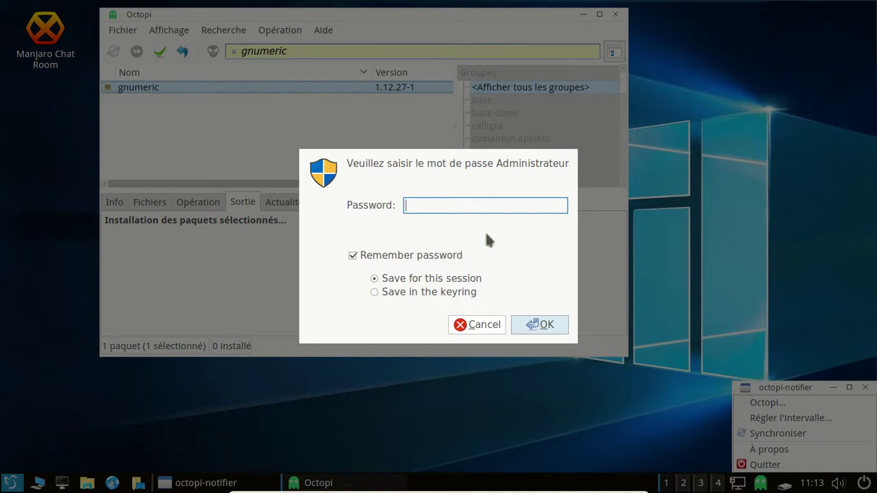
type("********")
key("Return")
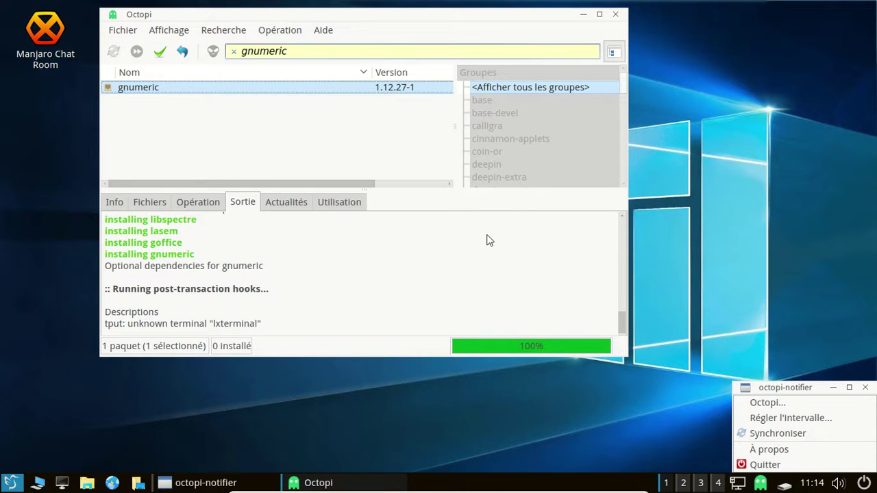
- Check the Bureautique application category for the Gnumeric entry
left_click(11, 482)
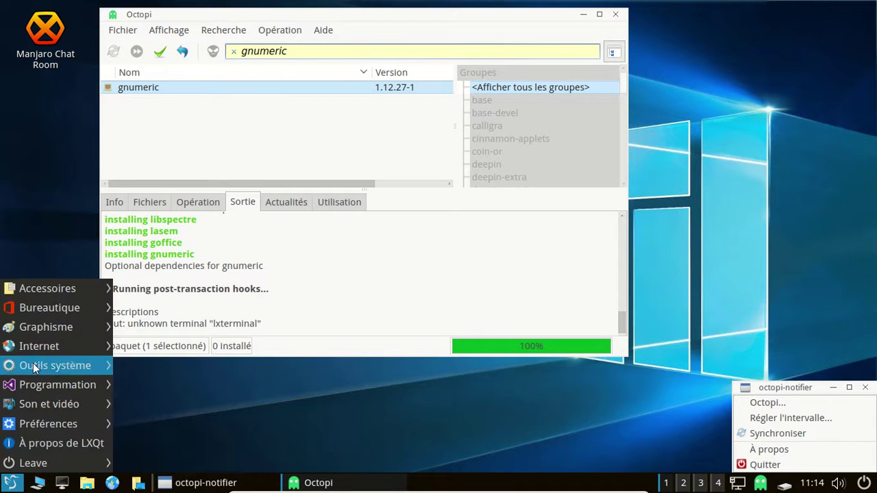
mouse_move(39, 326)
mouse_move(39, 311)
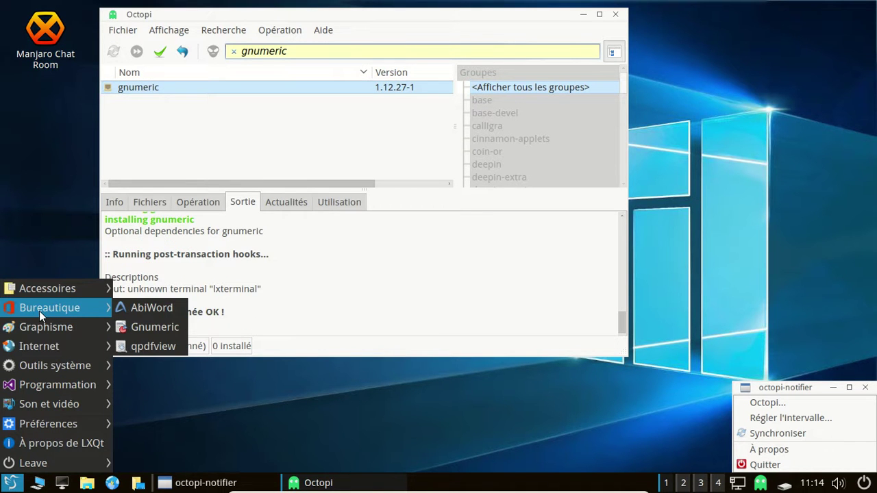
left_click(407, 279)
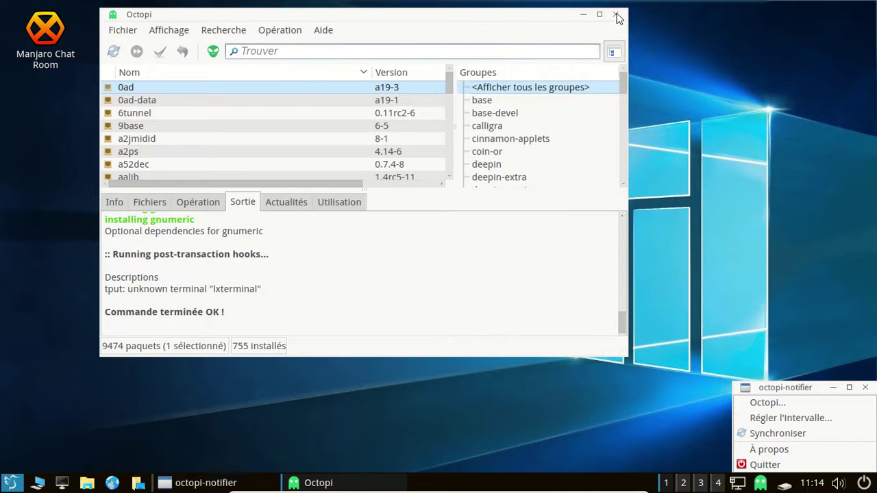
- Search the packages for clementine
left_click(286, 51)
type("clementine")
left_click(252, 94)
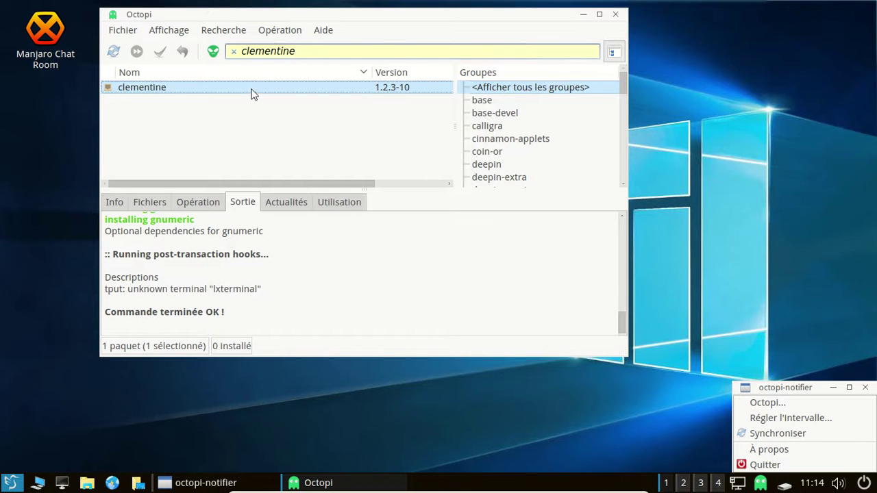
- Search the packages for quodl and mark quodlibet for installation with all of its optional dependencies
double_click(297, 52)
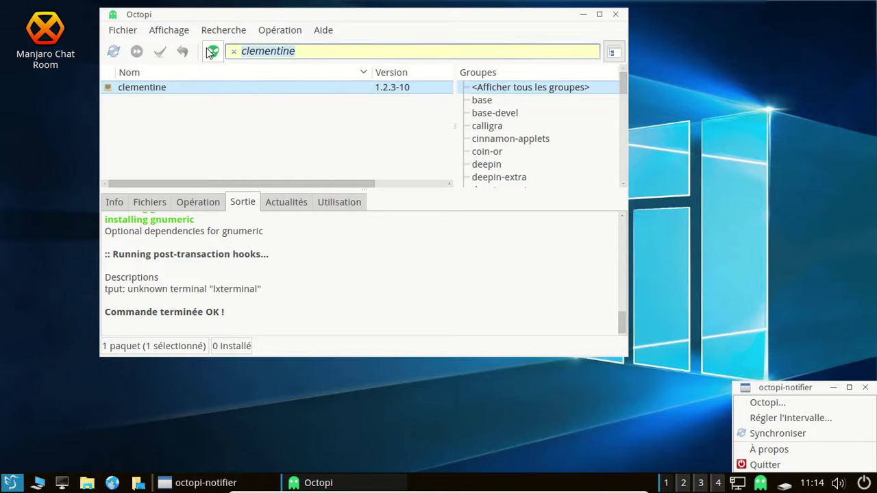
type("quodl")
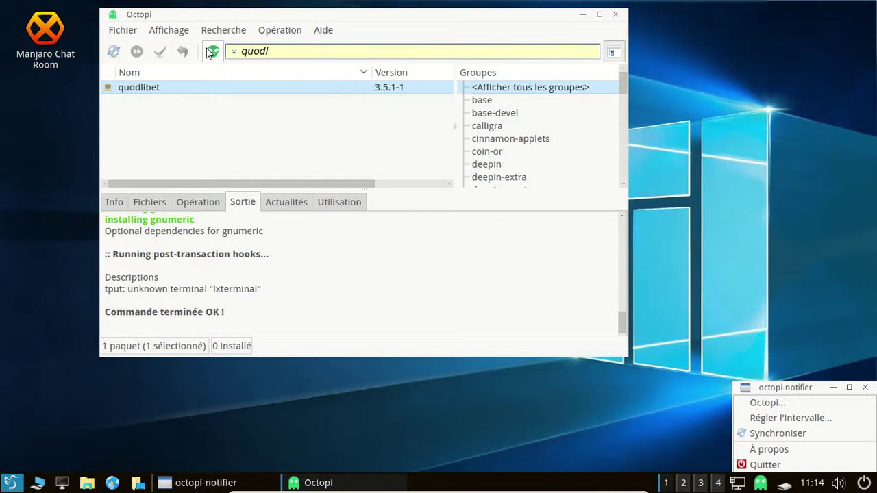
right_click(208, 93)
left_click(225, 100)
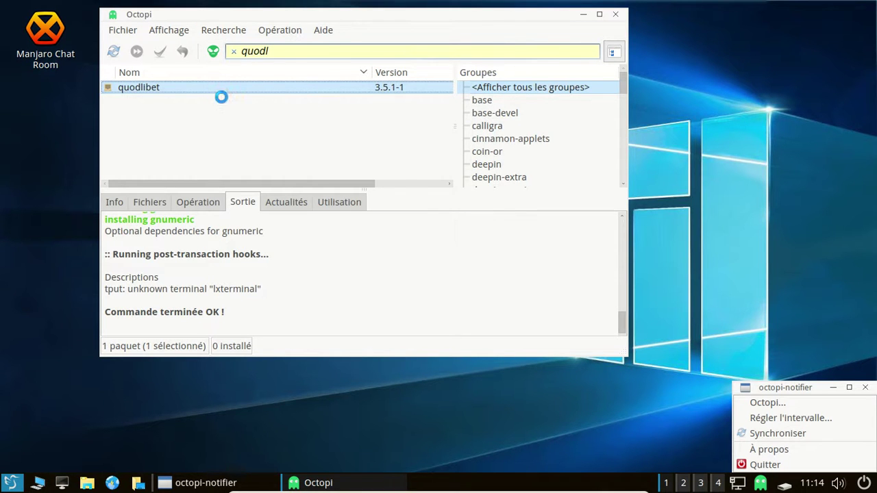
left_click(198, 78)
left_click(198, 98)
left_click(198, 117)
left_click(198, 137)
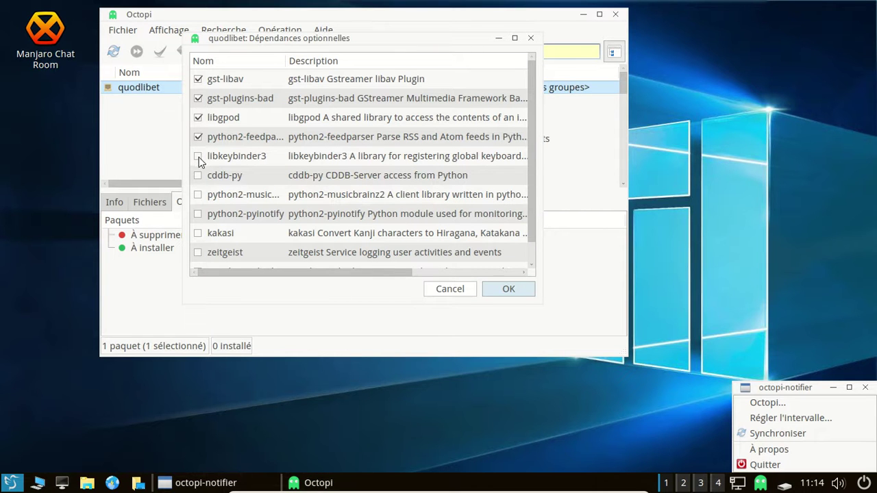
left_click(198, 234)
left_click(198, 252)
scroll(365, 196, "down", 1)
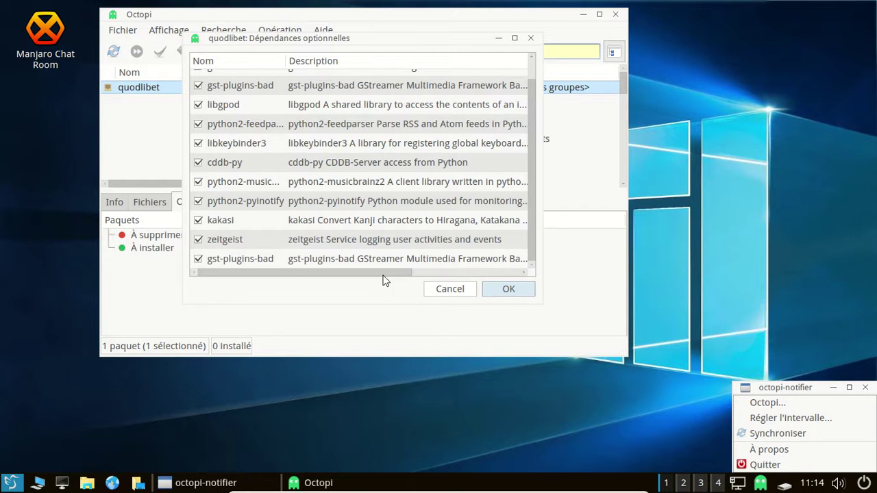
left_click(511, 294)
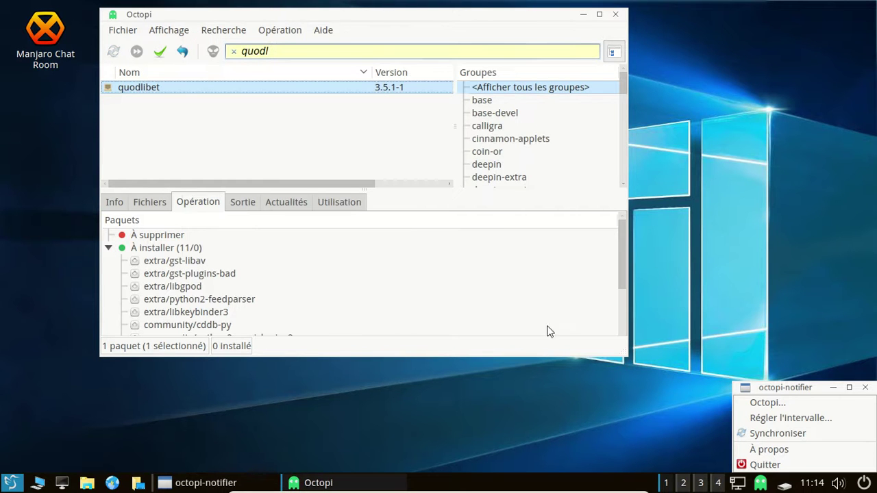
- Apply the pending quodlibet installation, confirm the package downloads and dismiss the permissions notice
left_click(162, 52)
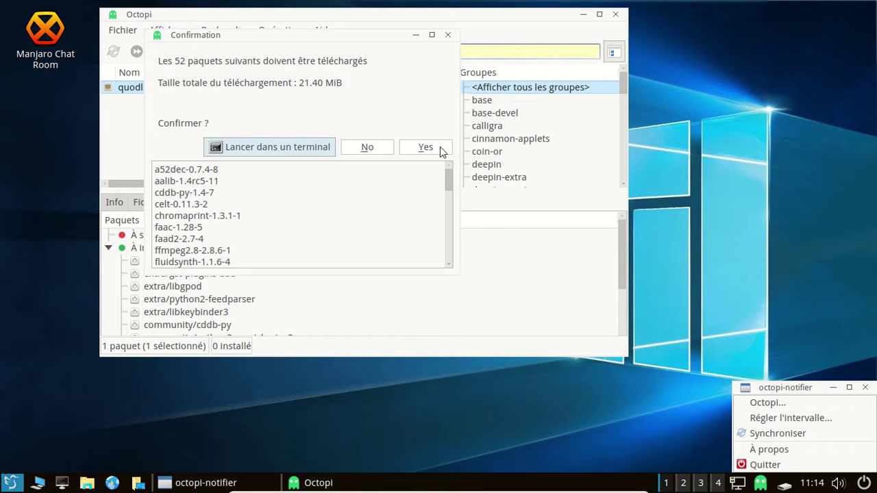
left_click(440, 147)
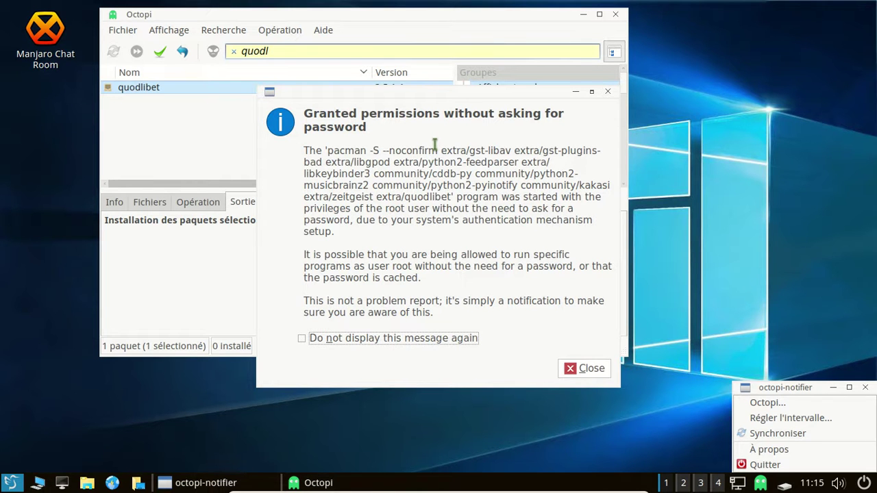
left_click(583, 368)
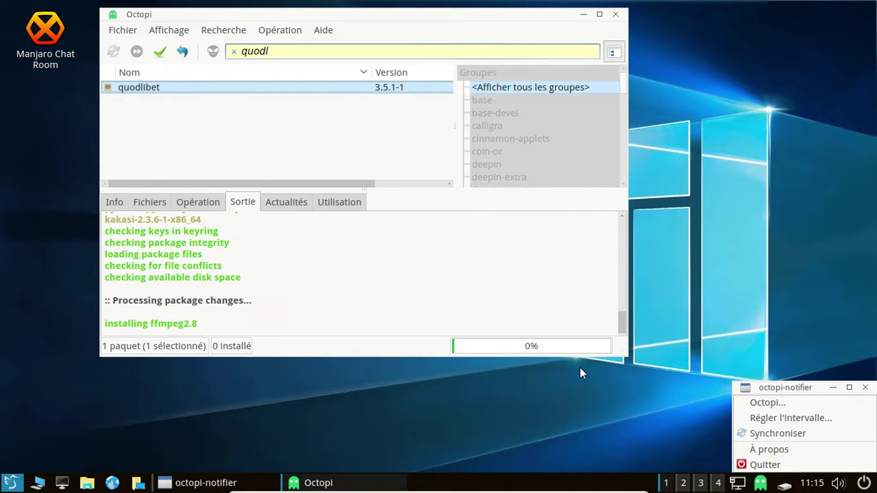
left_click(323, 30)
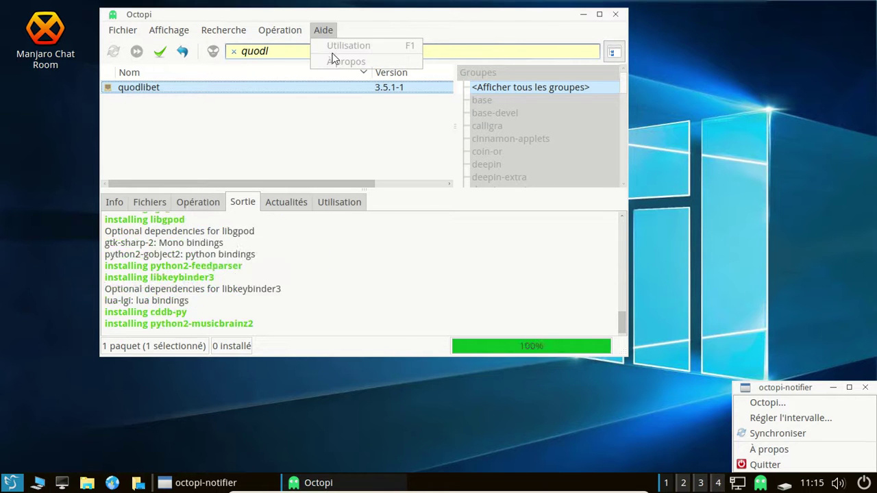
left_click(360, 21)
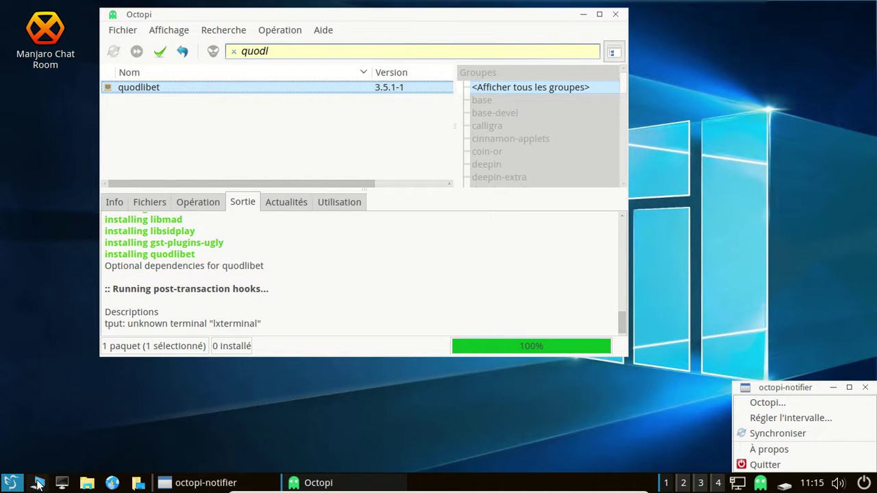
- Launch Quod Libet from the Son et vidéo application category
left_click(14, 483)
mouse_move(83, 312)
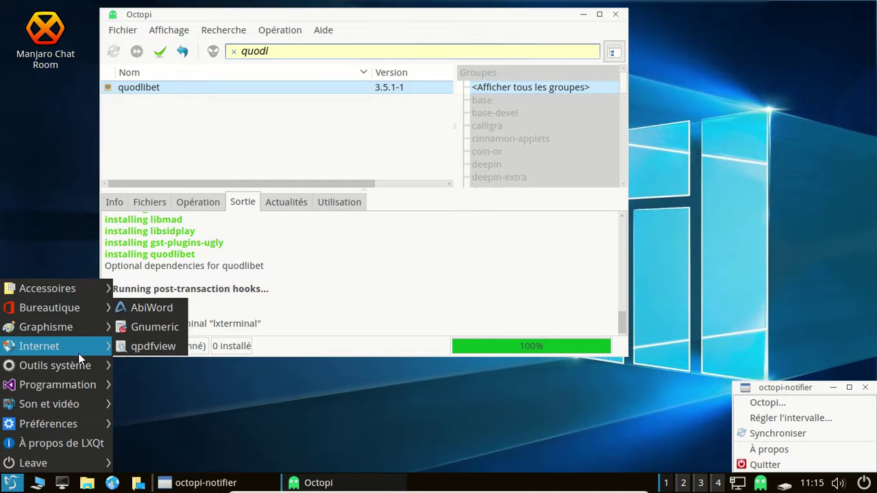
mouse_move(78, 357)
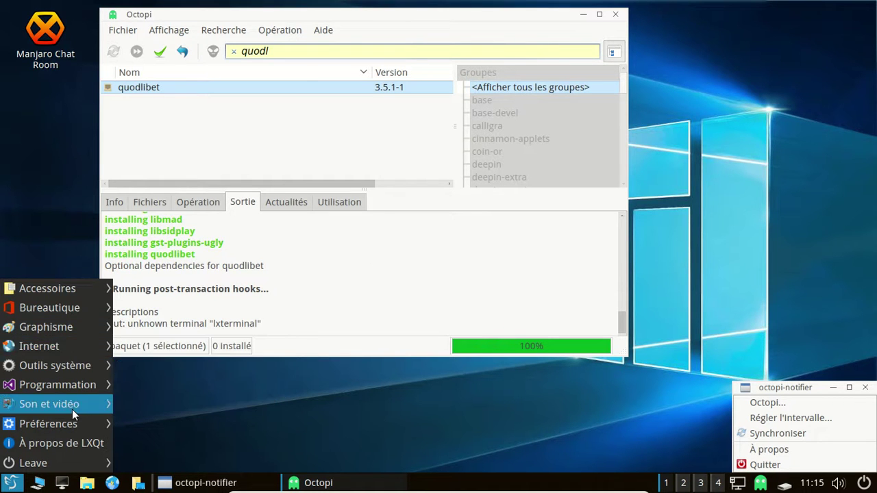
mouse_move(70, 402)
left_click(183, 437)
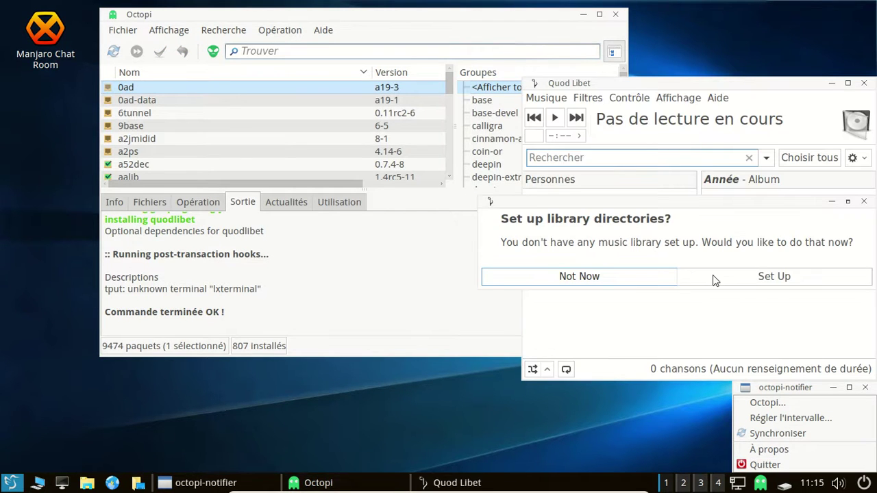
- Set up the Quod Libet music library with the Musique folder as a scanned directory and close the preferences
left_click(717, 278)
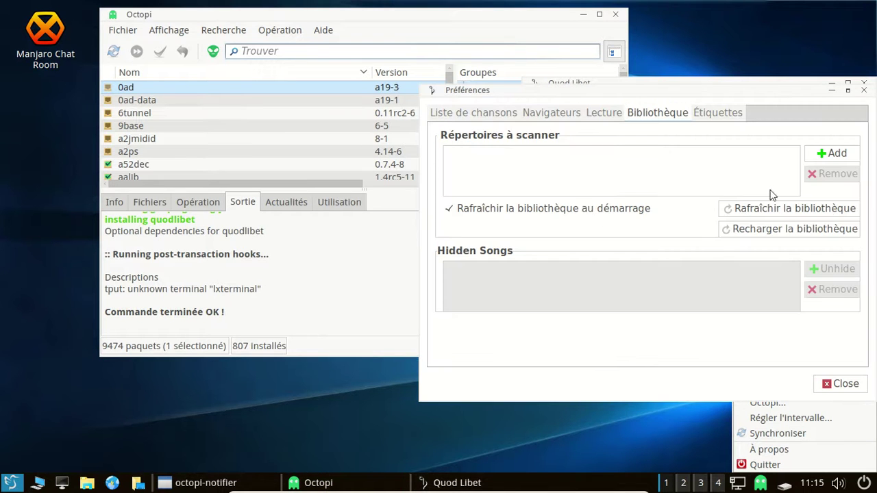
left_click(825, 152)
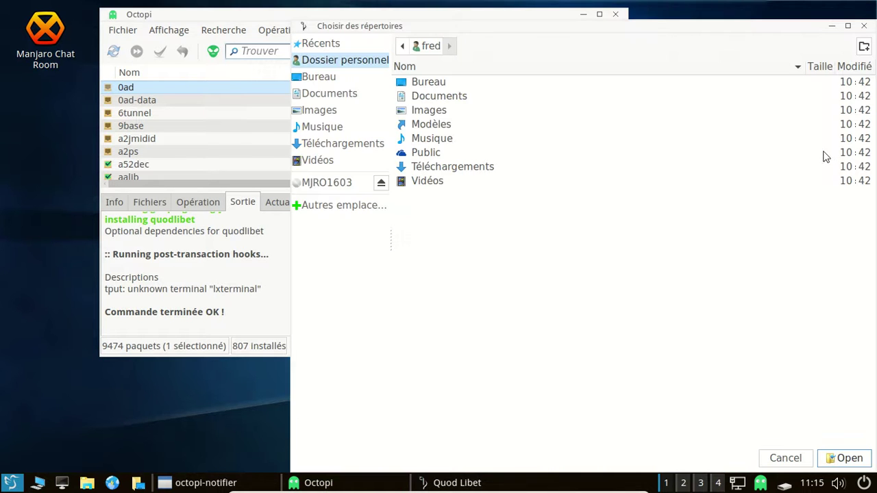
double_click(474, 139)
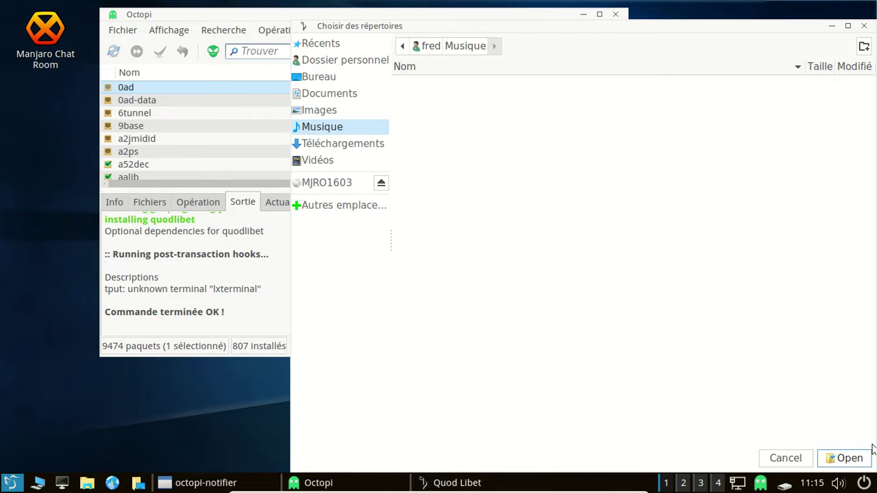
left_click(847, 460)
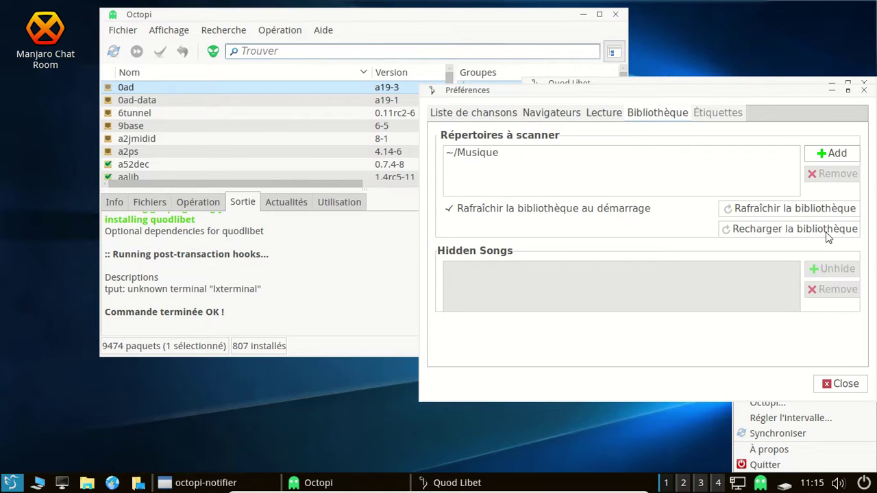
left_click(841, 386)
- Close Quod Libet, the octopi-notifier window and Octopi
left_click_drag(709, 84, 389, 50)
left_click(544, 49)
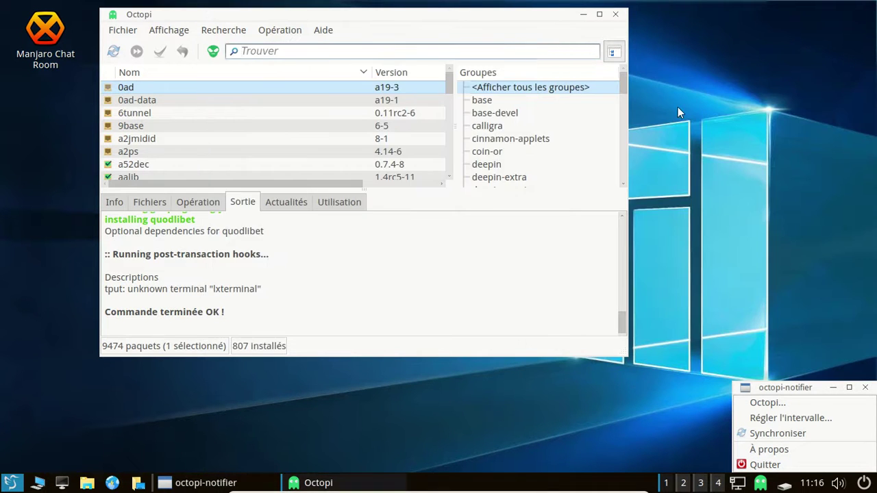
left_click(866, 388)
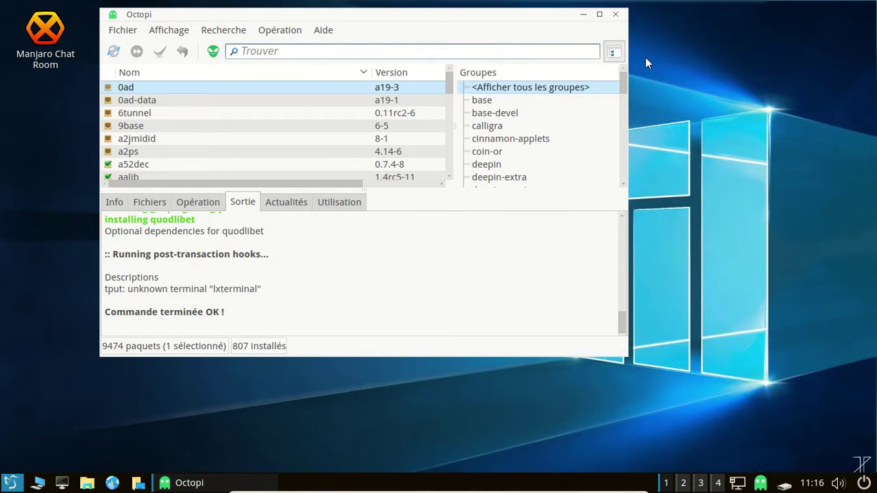
left_click(616, 15)
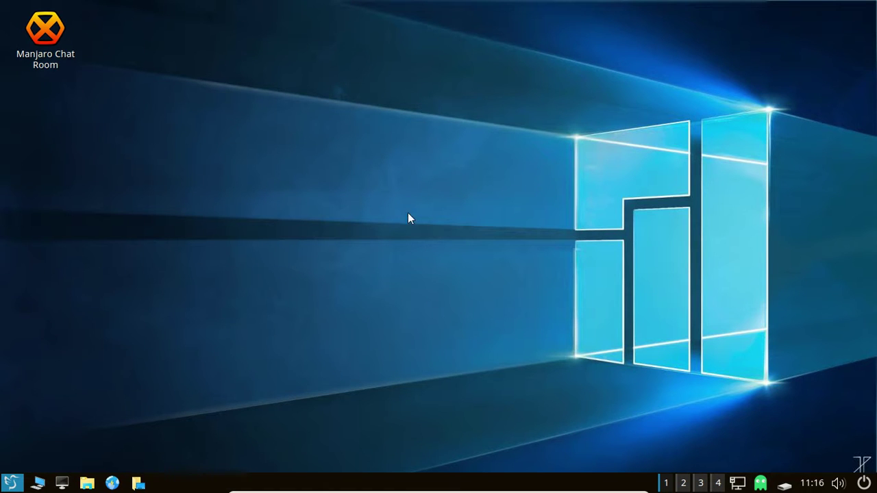
- Browse the Préférences, Outils système, Graphisme and Accessoires application categories and launch Redshiftconf
left_click(12, 483)
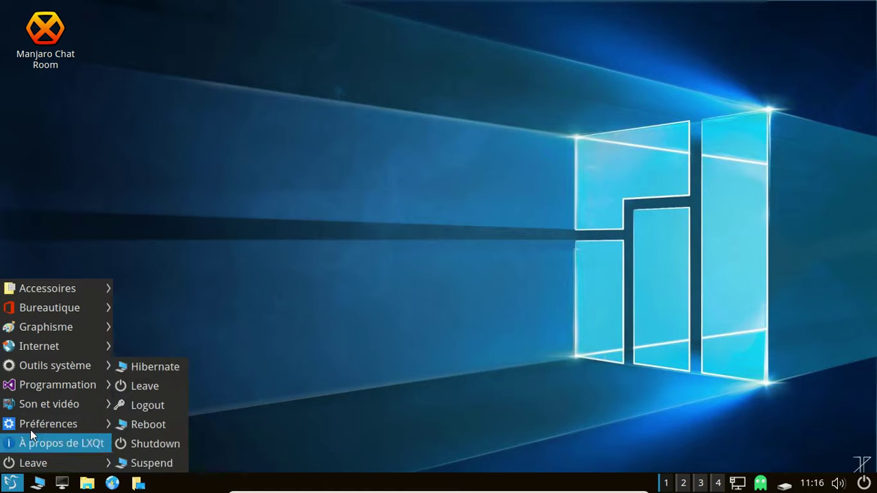
mouse_move(34, 425)
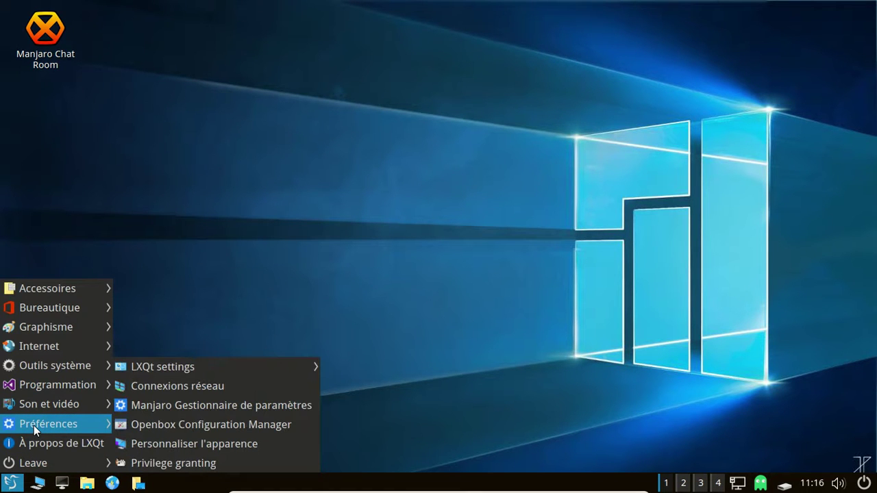
mouse_move(40, 370)
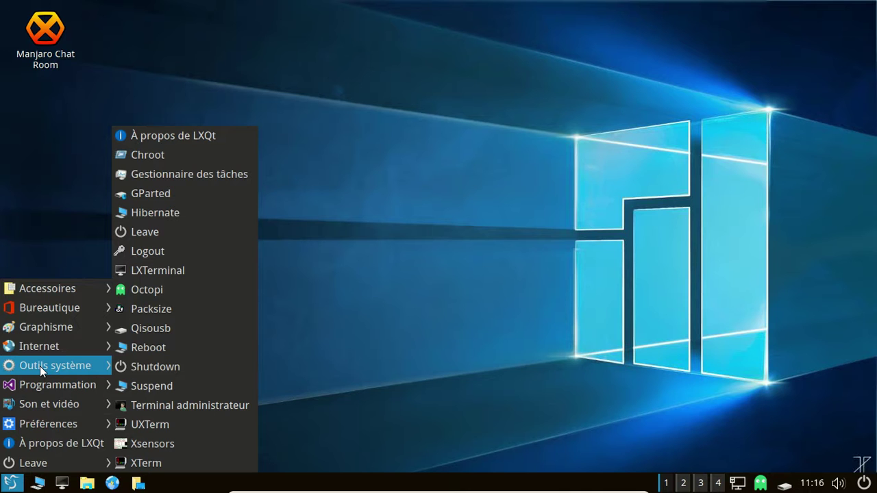
mouse_move(67, 320)
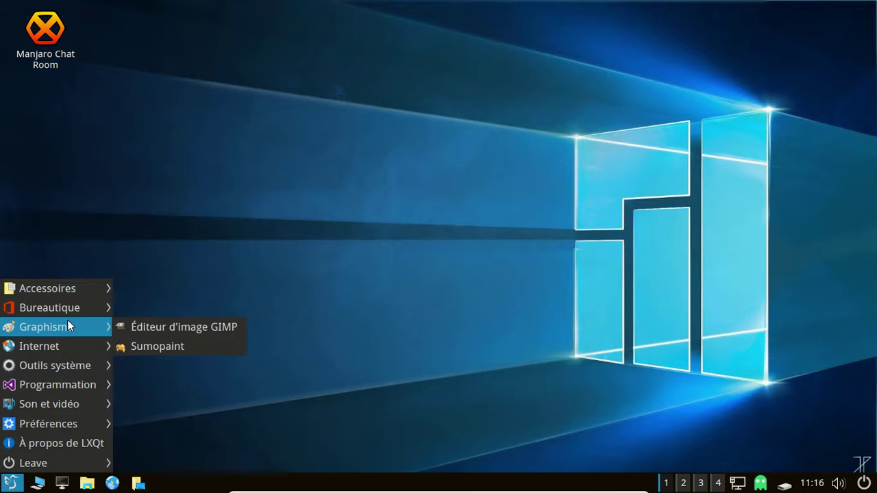
mouse_move(61, 287)
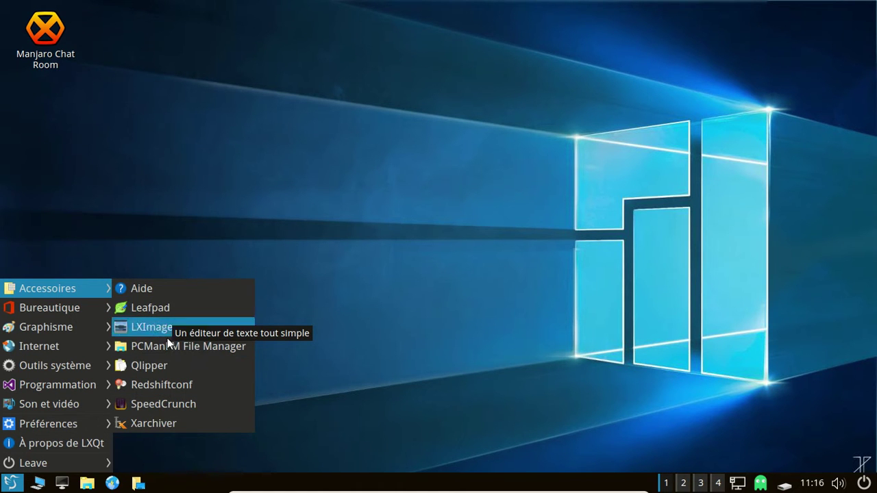
left_click(172, 384)
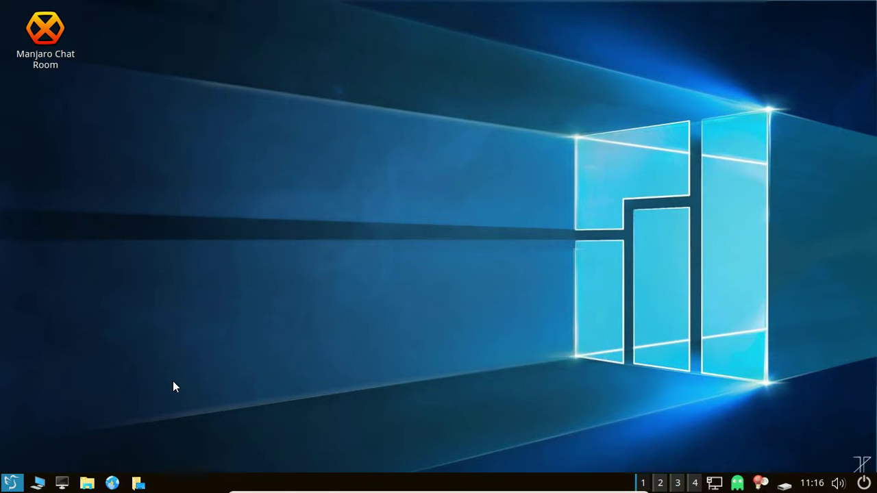
- Toggle Redshift, look over its day and night settings in the configuration tool, close it and toggle Redshift back
left_click(758, 484)
right_click(758, 483)
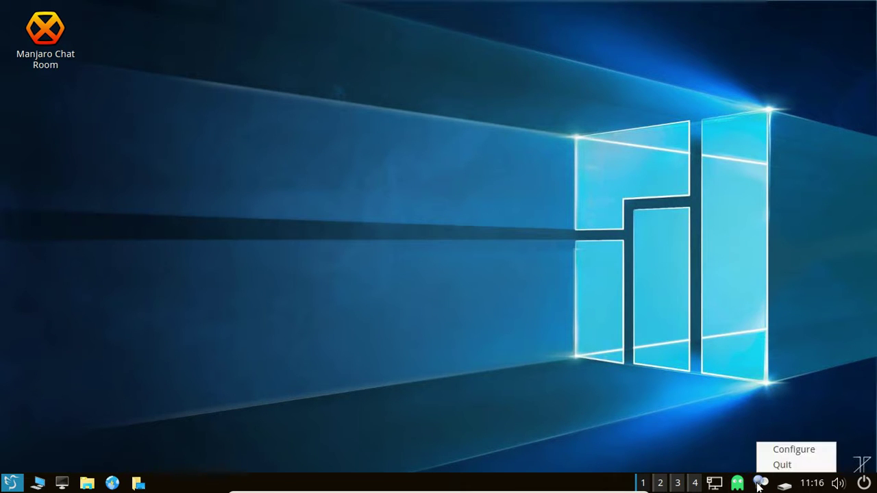
left_click(783, 452)
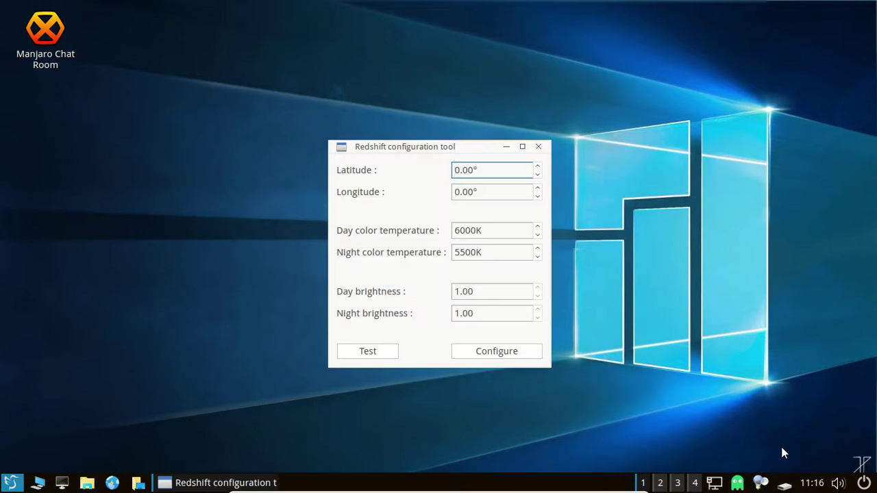
left_click(538, 148)
left_click(761, 483)
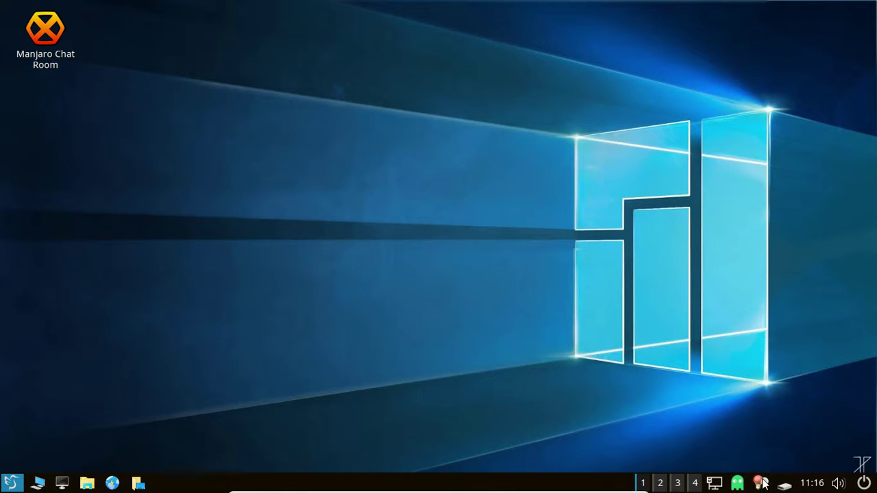
- Launch Packsize from Outils système, look through the list of installed package sizes and close it
left_click(12, 483)
mouse_move(75, 360)
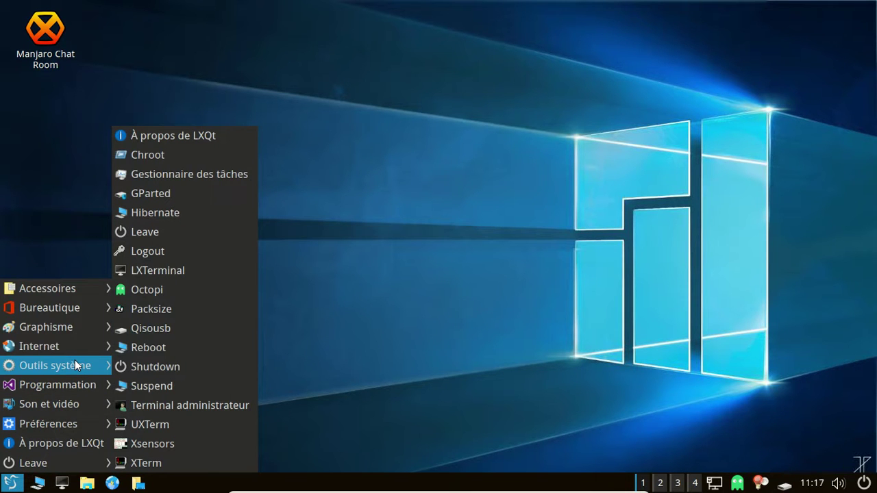
left_click(154, 309)
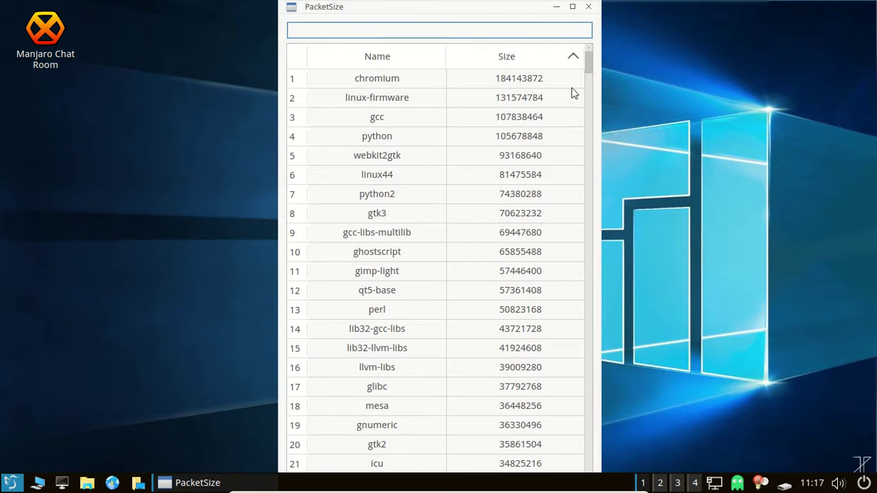
left_click_drag(589, 69, 605, 487)
left_click(590, 9)
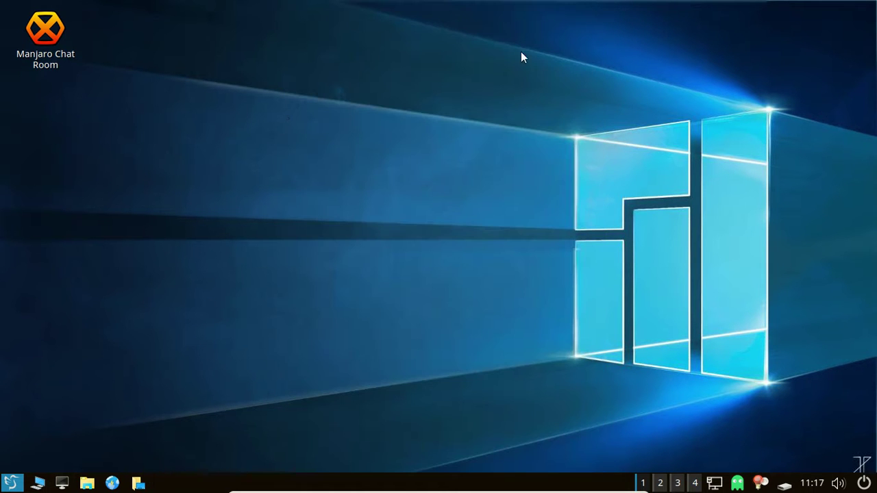
left_click(12, 483)
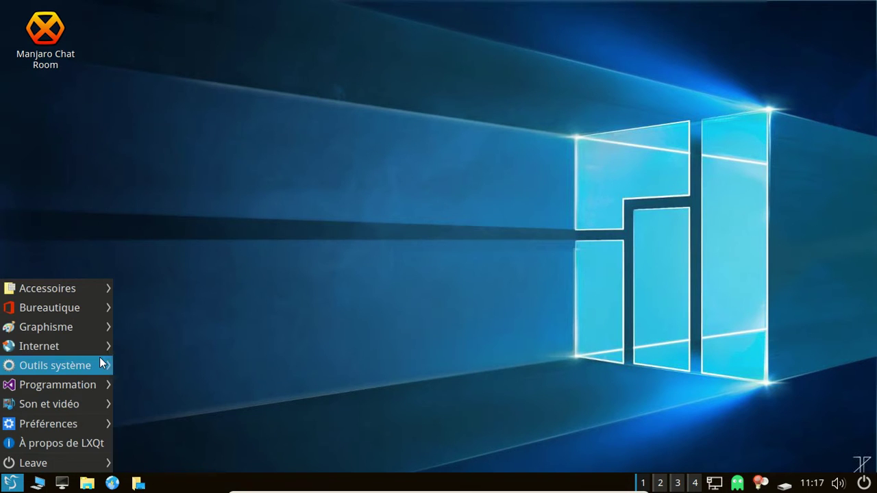
mouse_move(102, 363)
mouse_move(90, 348)
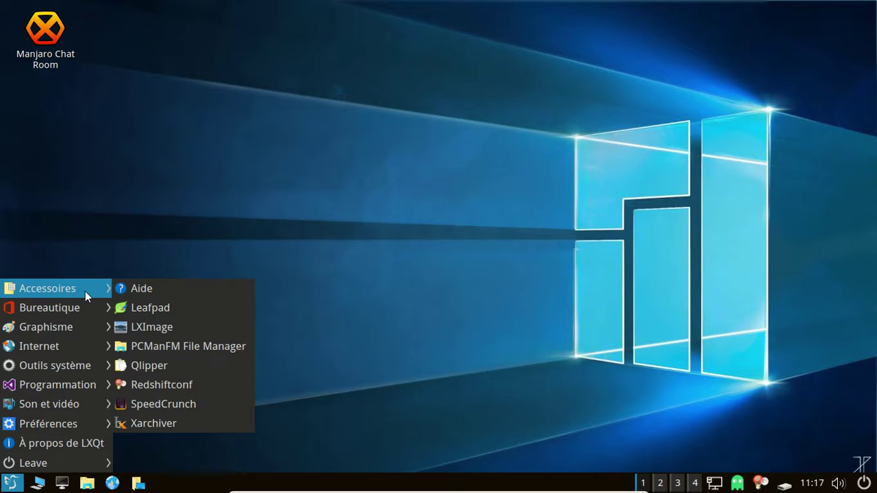
left_click(529, 342)
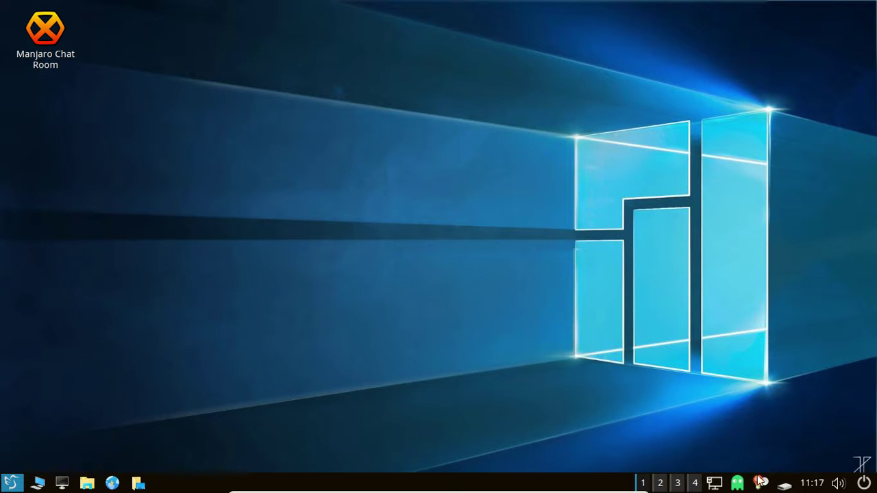
- Open Octopi from its notifier, search for abiword and mark abiword-3.x-gtk2 for removal together with its dependency wv
right_click(738, 483)
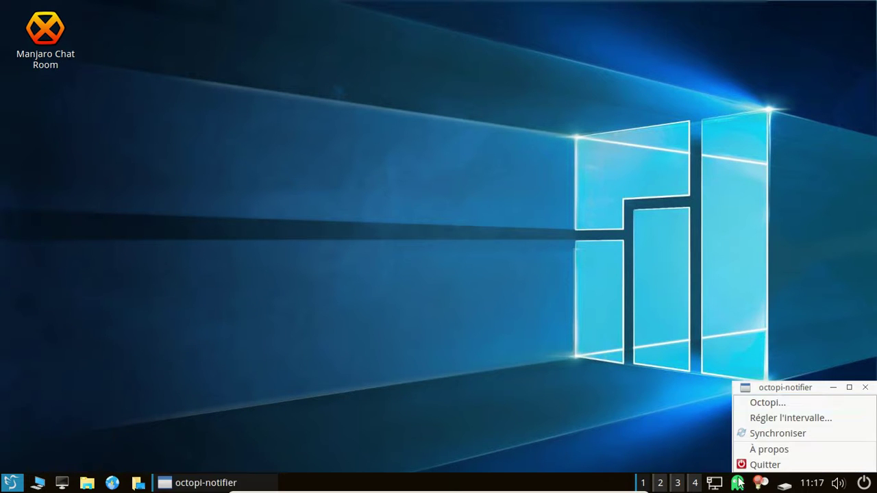
left_click(765, 403)
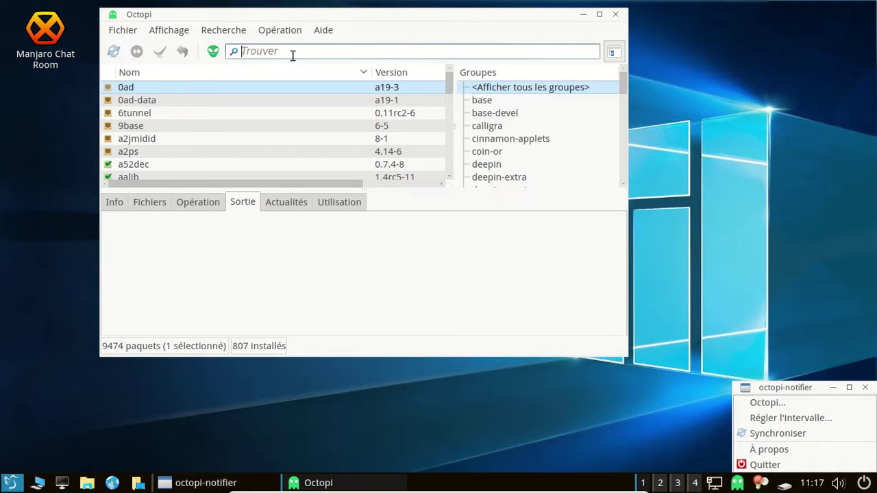
type("abiword")
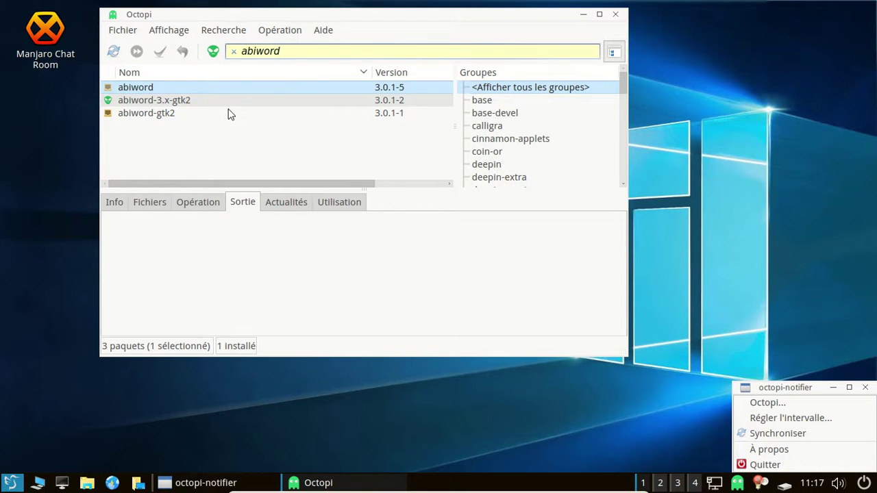
left_click(210, 104)
right_click(209, 103)
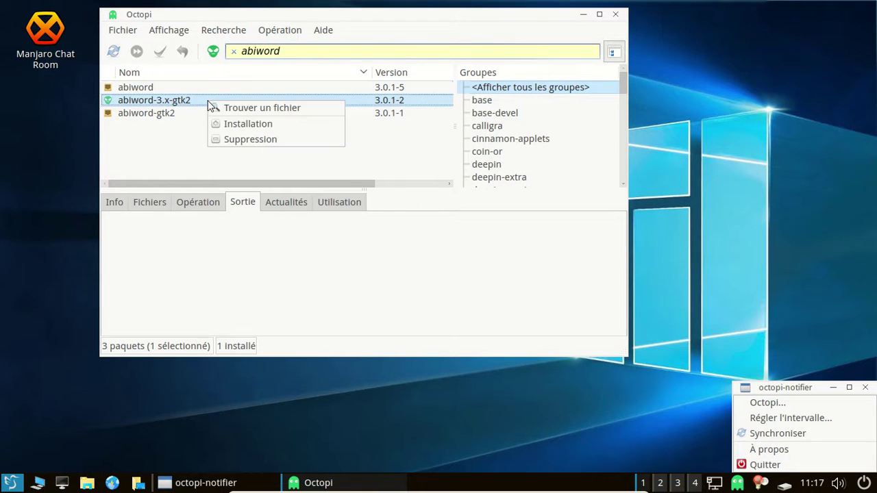
left_click(249, 139)
left_click(508, 288)
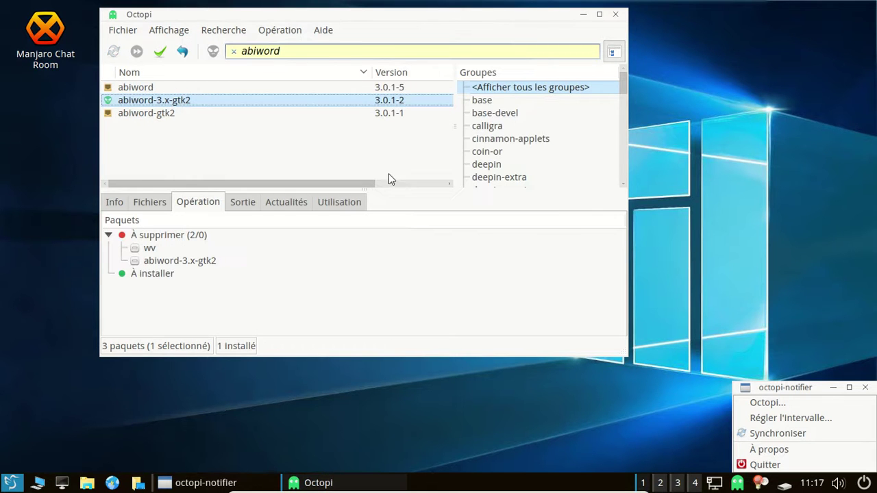
- Search for gnumeric and mark it for removal together with its dependencies, such as ghostscript and goffice
left_click_drag(297, 51, 241, 50)
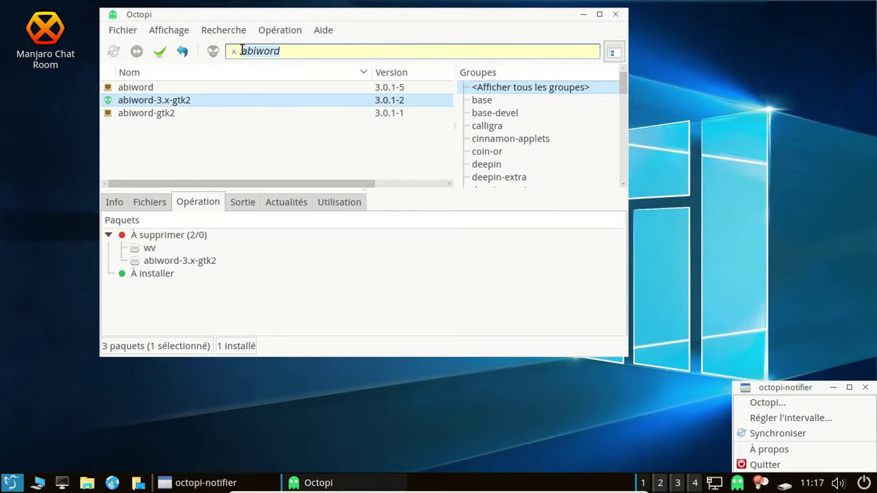
type("gnumeric")
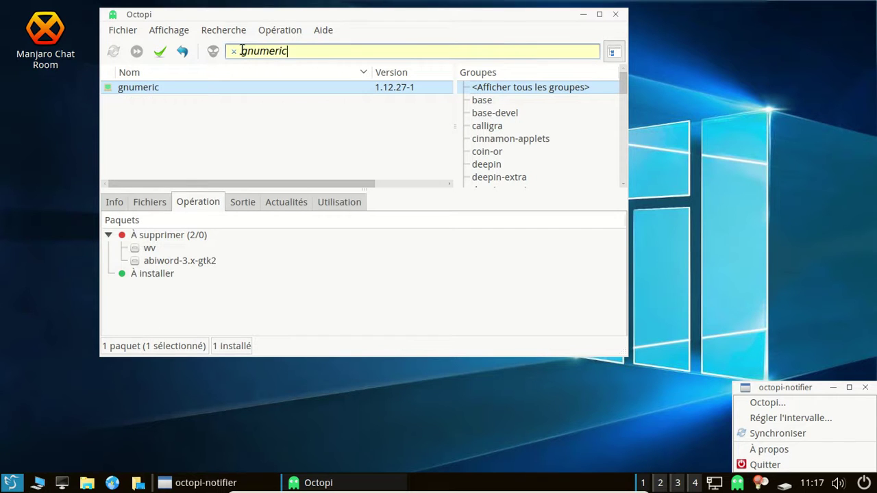
right_click(231, 89)
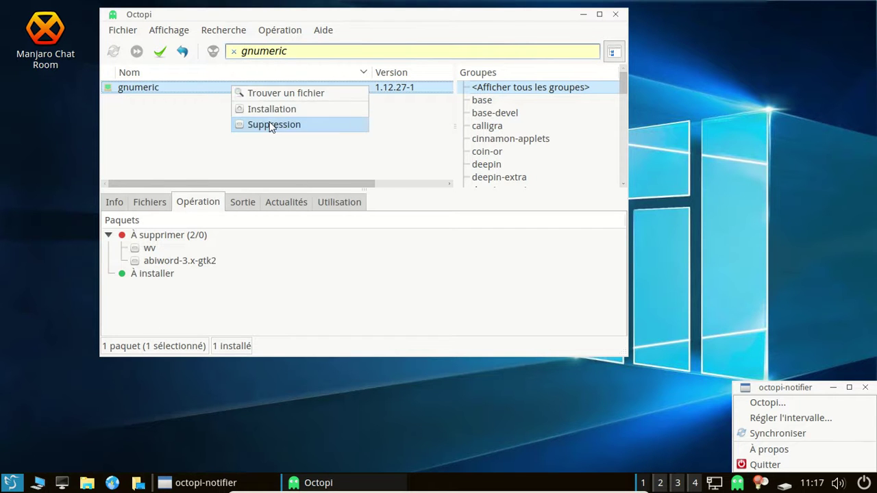
left_click(270, 124)
left_click(507, 289)
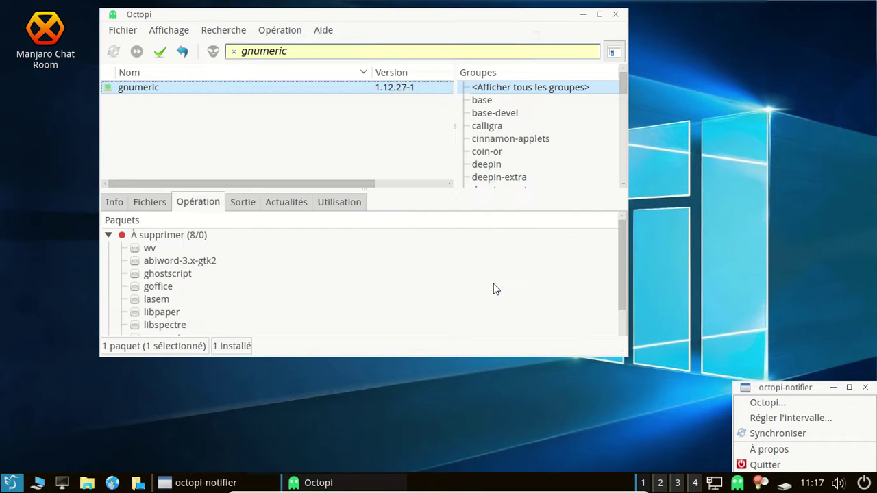
right_click(107, 91)
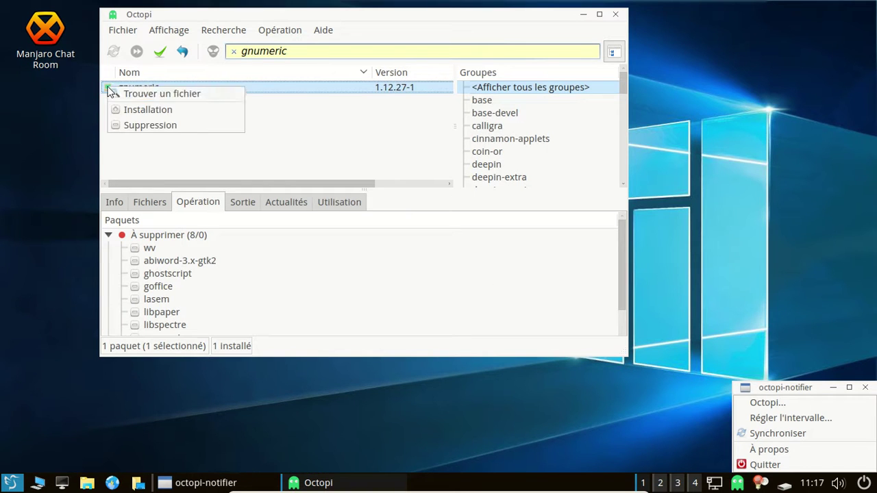
left_click(151, 125)
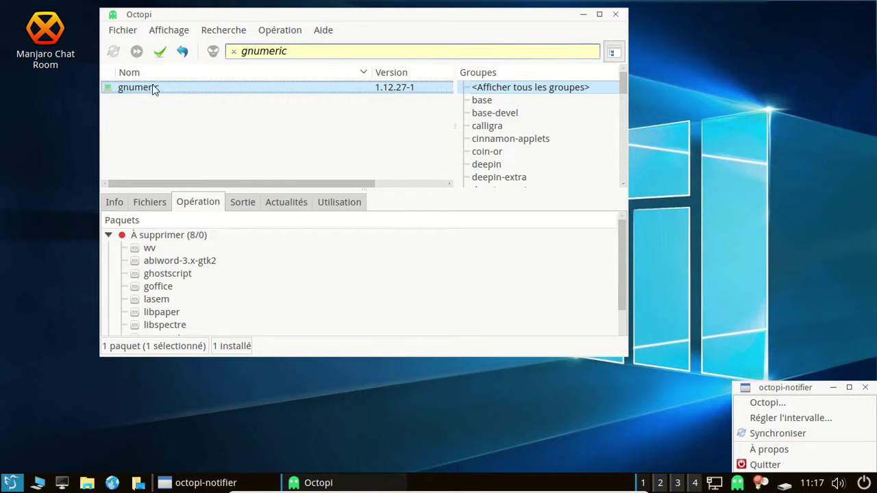
- Apply the queued package removals, confirm them and dismiss the permissions notice
left_click(160, 52)
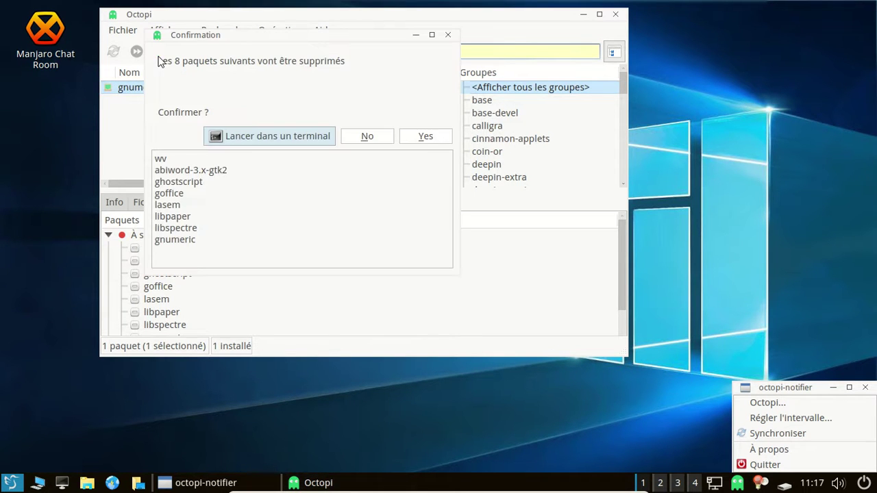
left_click(426, 138)
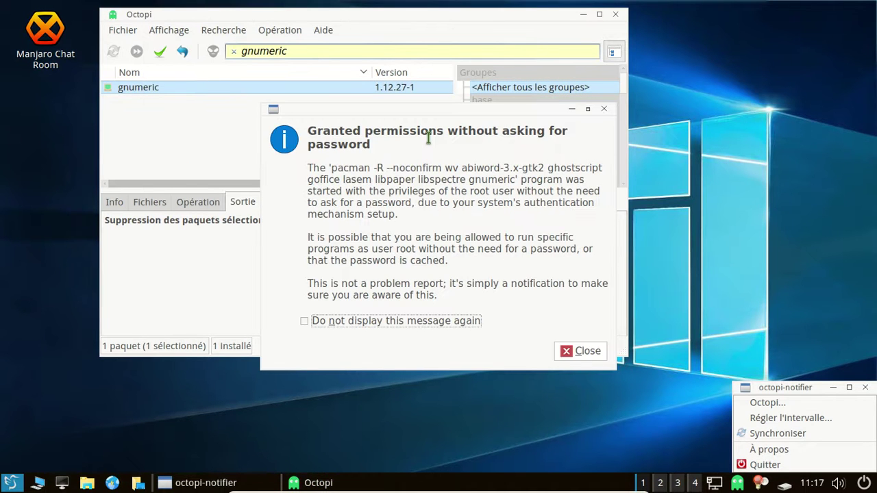
left_click(584, 351)
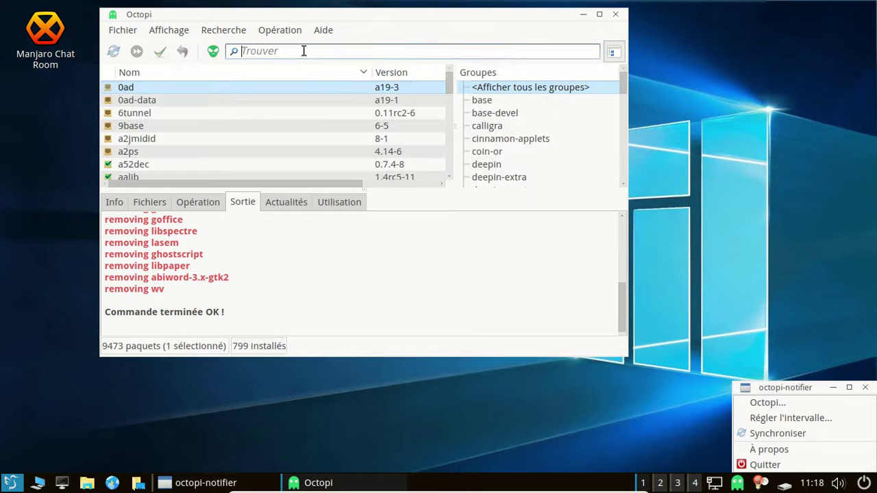
- Search the packages for libreoffice and mark the French language pack libreoffice-still-fr for installation
type("libreoffice")
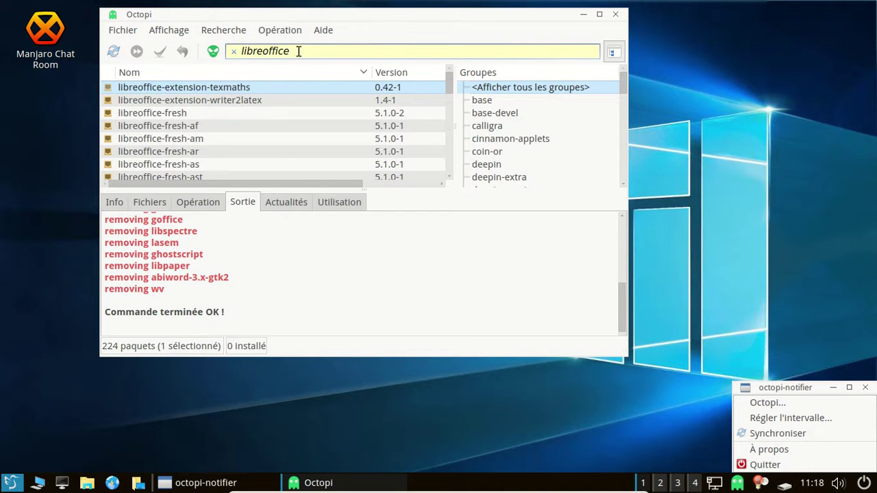
scroll(279, 107, "down", 11)
scroll(278, 110, "down", 20)
scroll(277, 110, "up", 7)
scroll(278, 110, "down", 4)
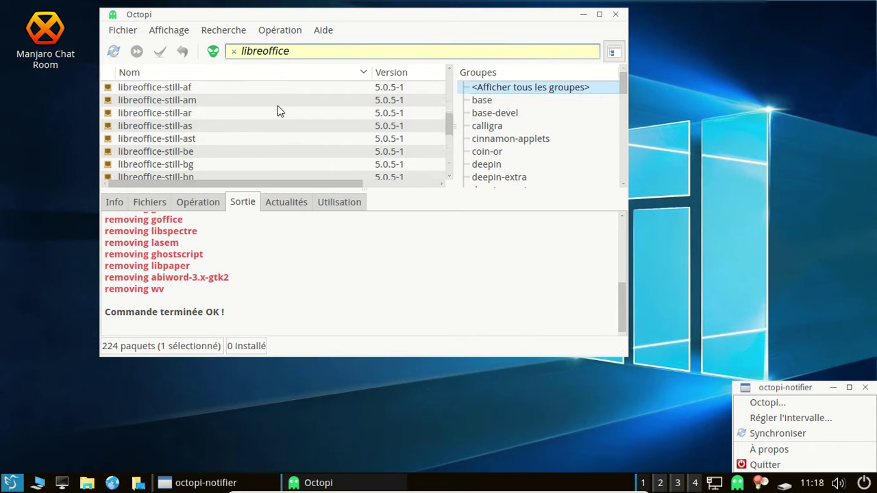
scroll(278, 110, "down", 14)
scroll(277, 109, "down", 9)
scroll(278, 110, "up", 11)
scroll(277, 111, "up", 4)
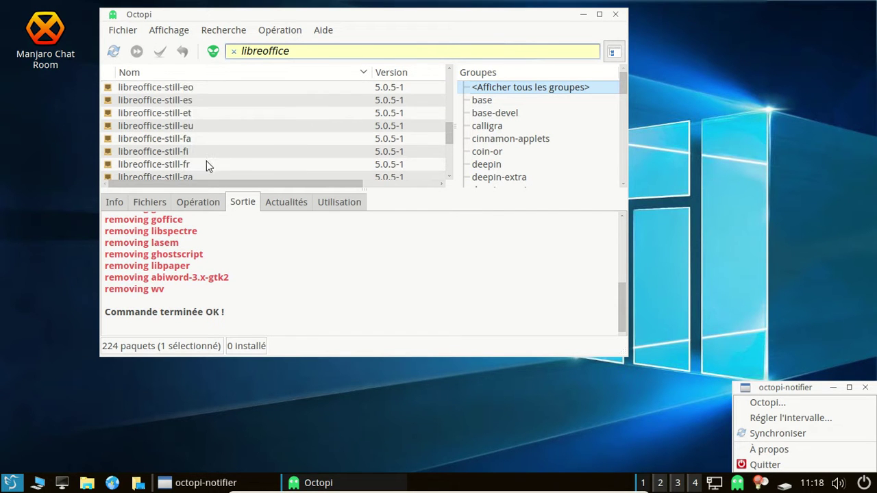
left_click(207, 165)
right_click(234, 169)
left_click(233, 169)
- Find the main libreoffice-still package in the results and request its installation
scroll(319, 90, "down", 12)
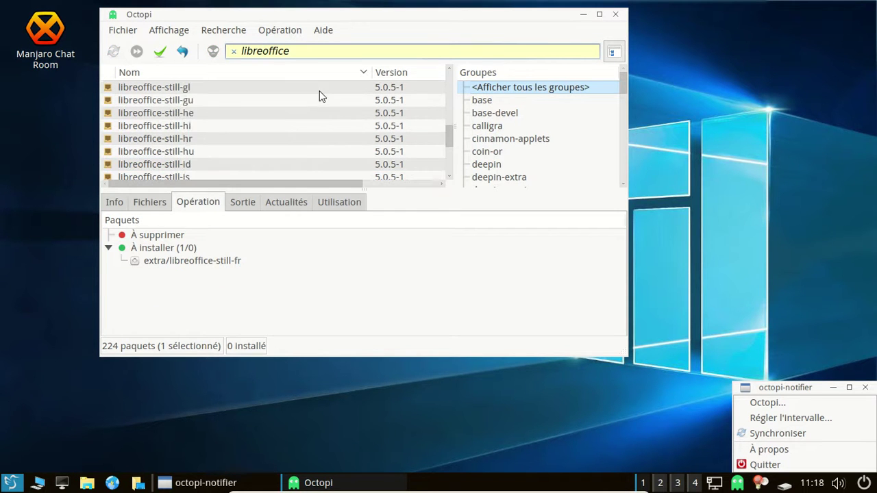
scroll(319, 92, "down", 8)
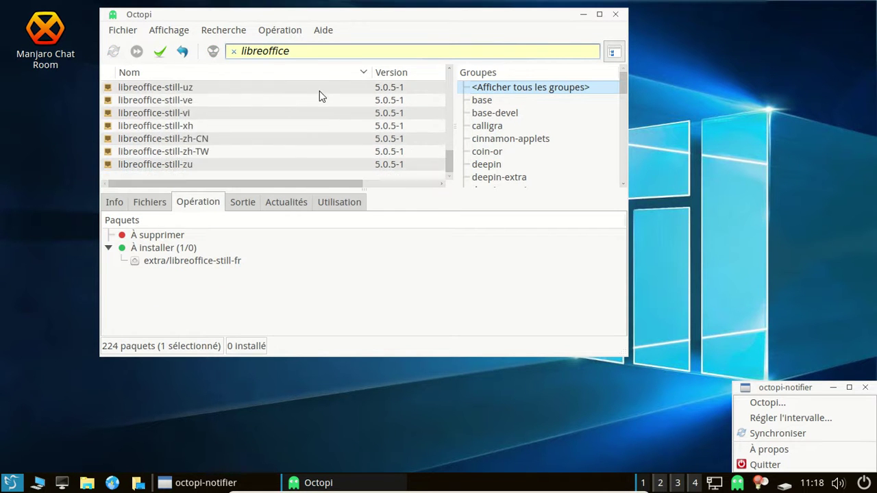
left_click_drag(451, 166, 447, 135)
scroll(267, 125, "up", 6)
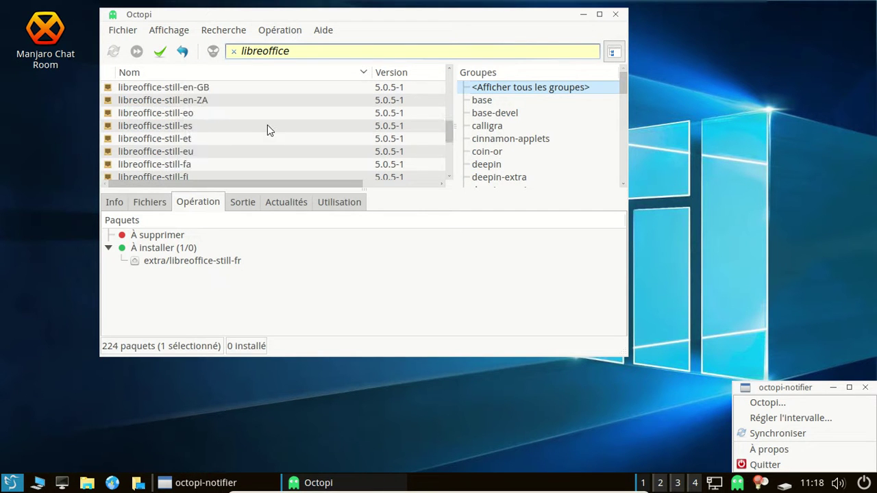
scroll(267, 124, "up", 5)
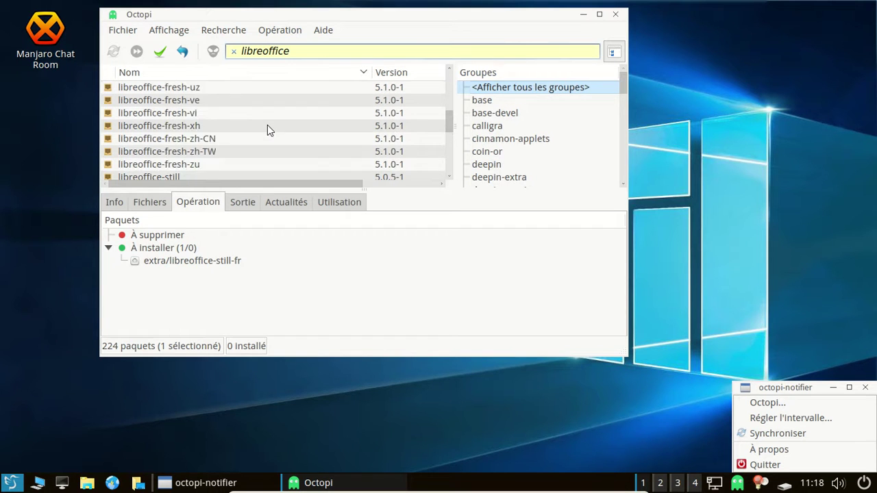
right_click(208, 137)
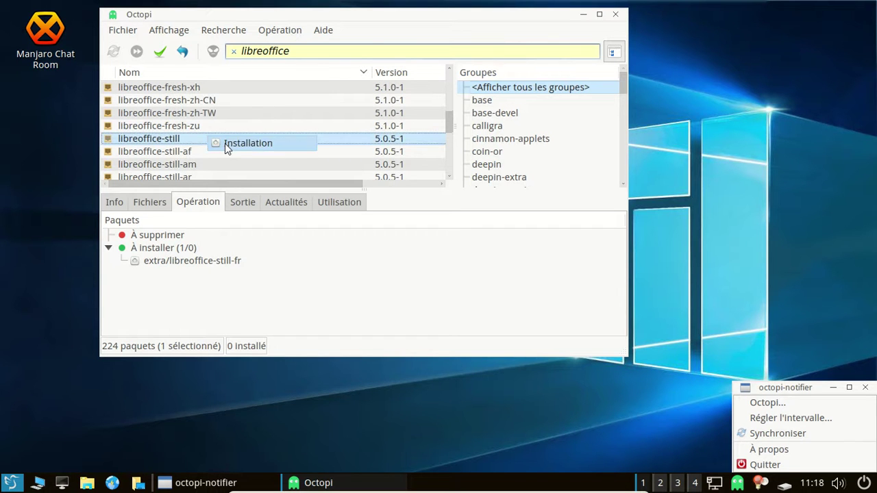
left_click(225, 143)
- Include all optional dependencies of libreoffice-still, from pstoedit to kdelibs, and accept the selection
left_click(198, 78)
left_click(197, 98)
left_click(197, 117)
left_click(197, 136)
left_click(197, 155)
left_click(197, 175)
left_click(198, 194)
left_click(198, 214)
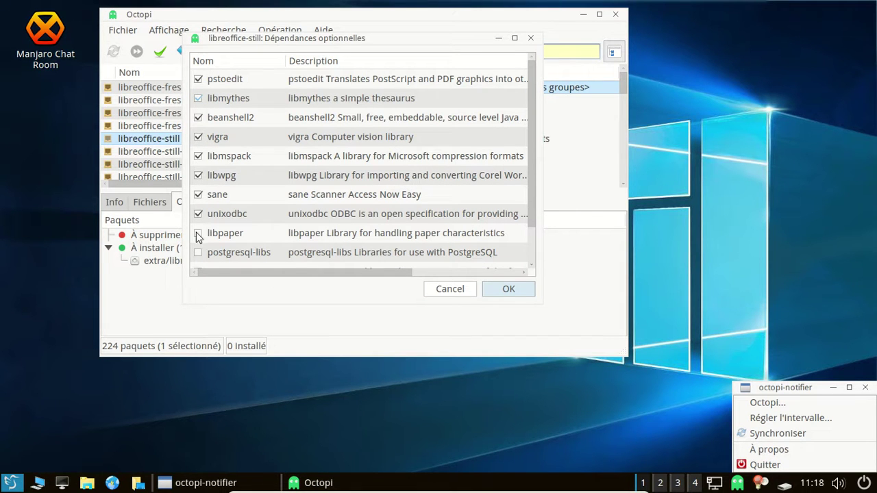
left_click(198, 233)
left_click(198, 253)
scroll(533, 122, "down", 1)
left_click(198, 239)
left_click(198, 259)
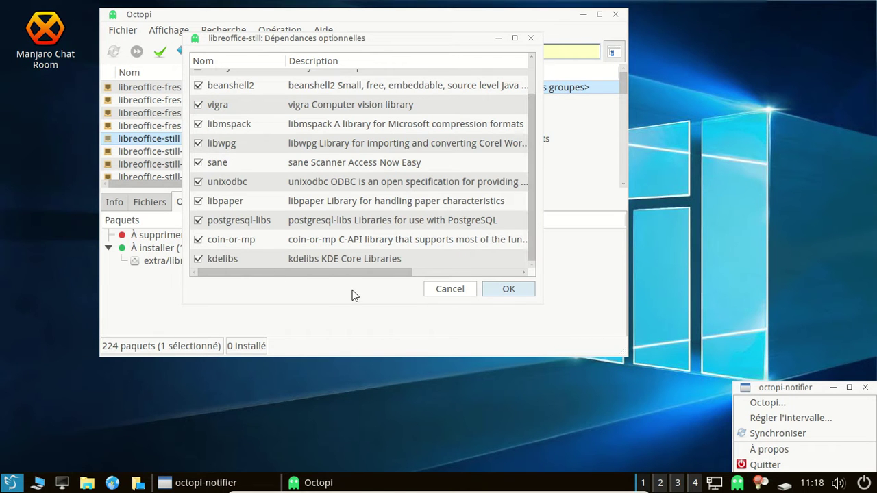
left_click(518, 289)
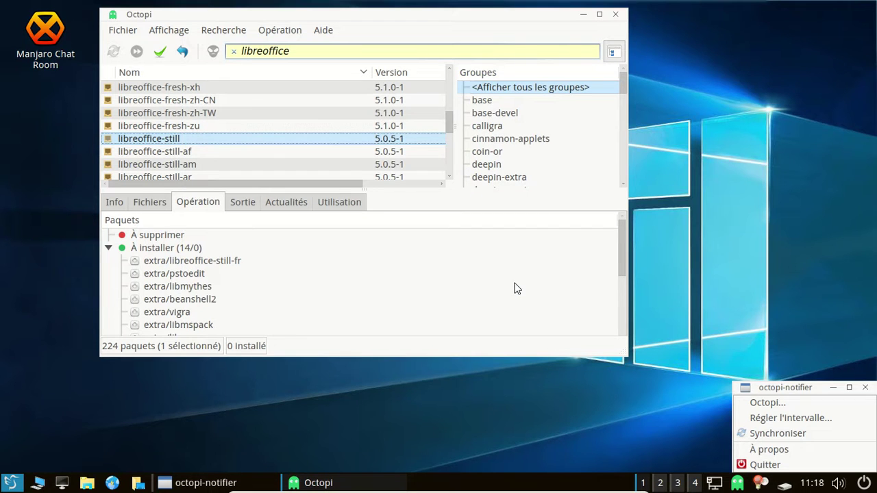
- Apply the queued LibreOffice installation, confirm the download and dismiss the permissions notice
left_click(160, 52)
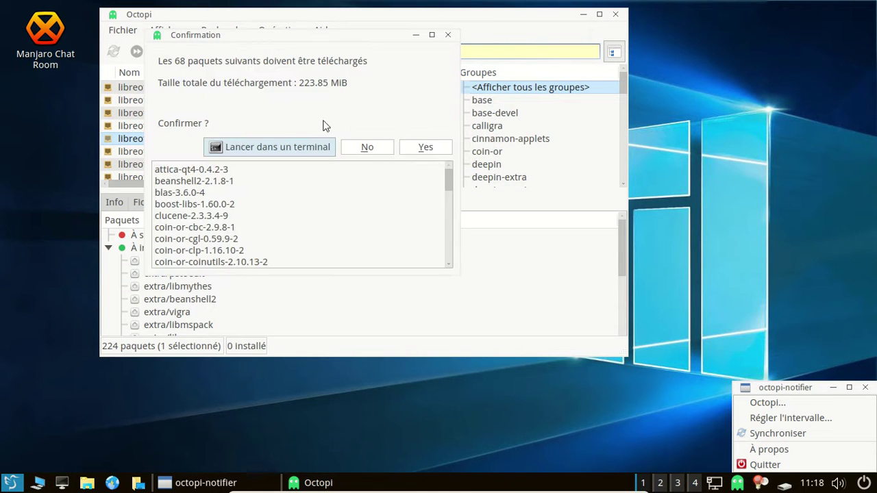
left_click(431, 149)
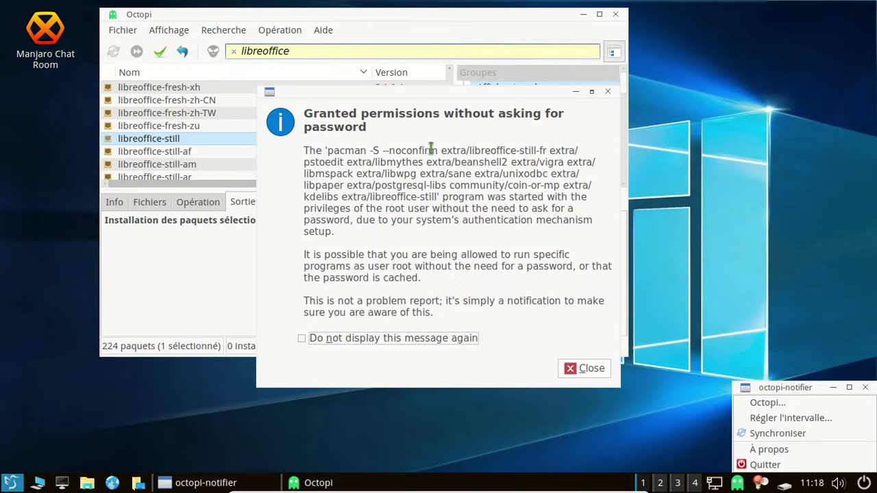
left_click(587, 369)
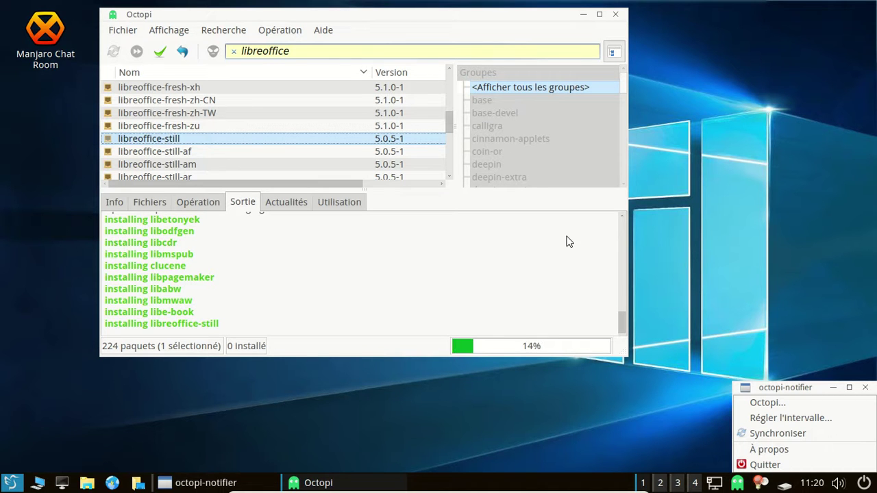
- Switch the icon theme to Breeze in the LXQt appearance configuration and inspect the folder icons in the file manager
left_click(11, 483)
mouse_move(63, 289)
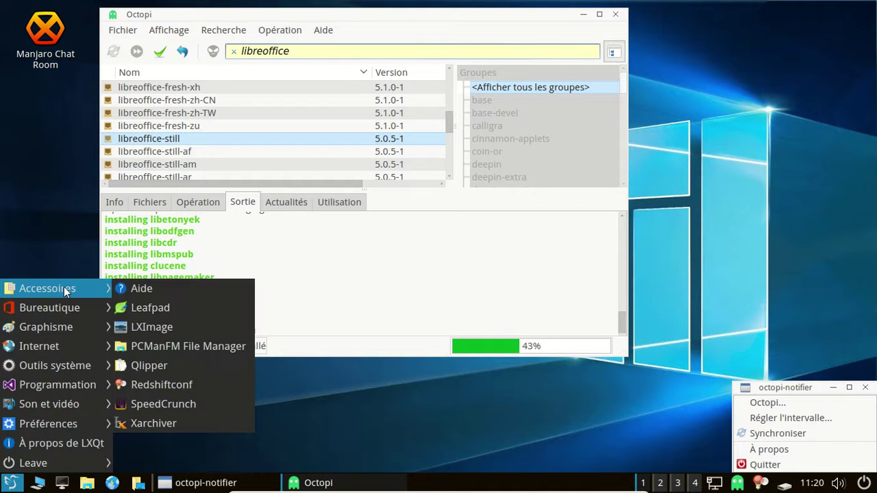
mouse_move(63, 330)
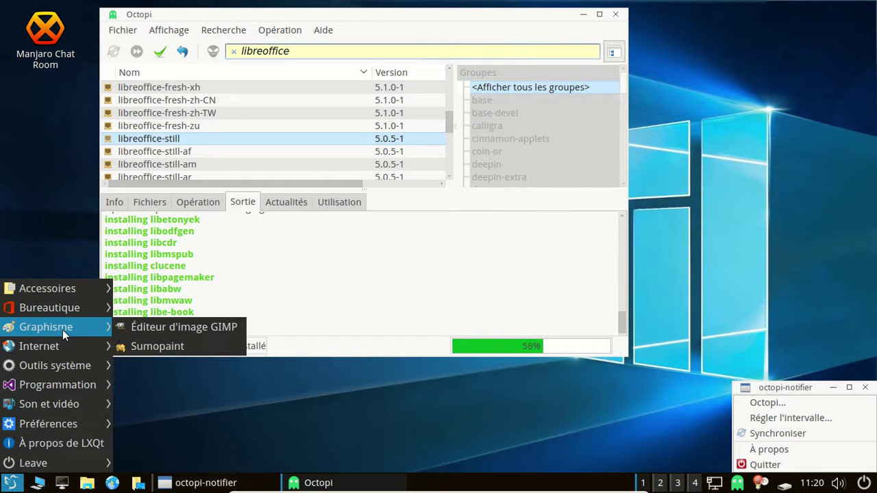
mouse_move(69, 418)
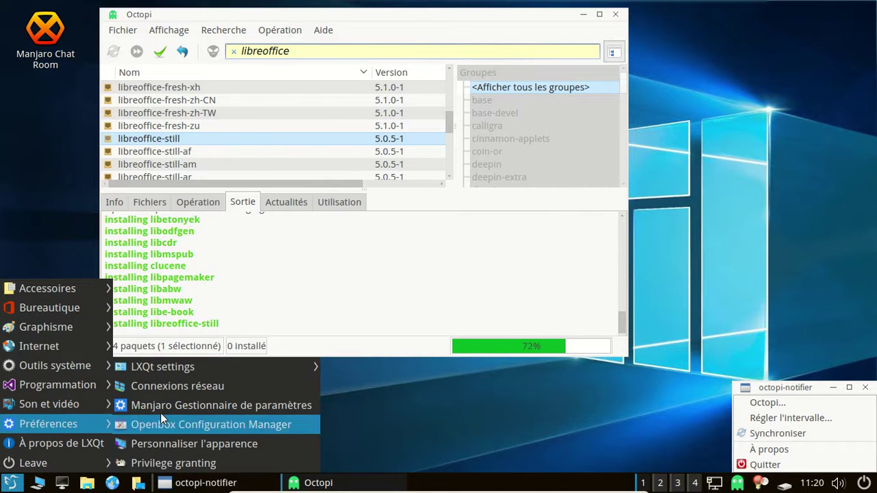
mouse_move(170, 373)
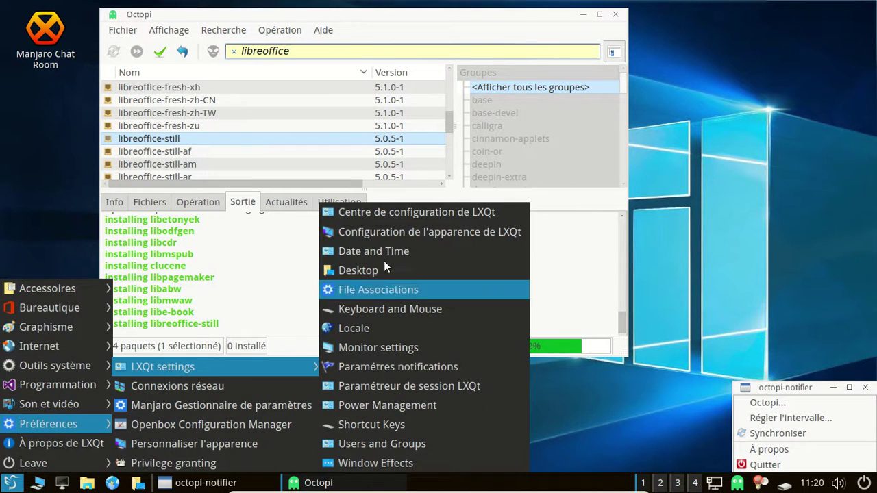
left_click(377, 217)
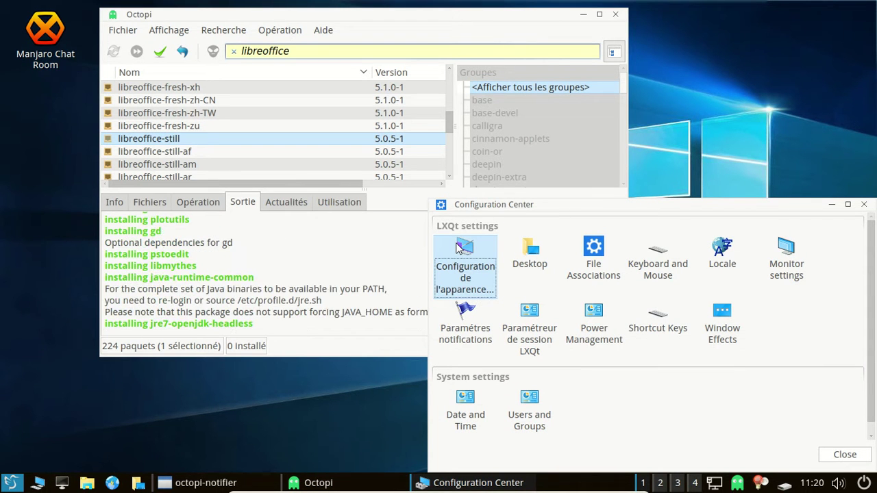
left_click(465, 257)
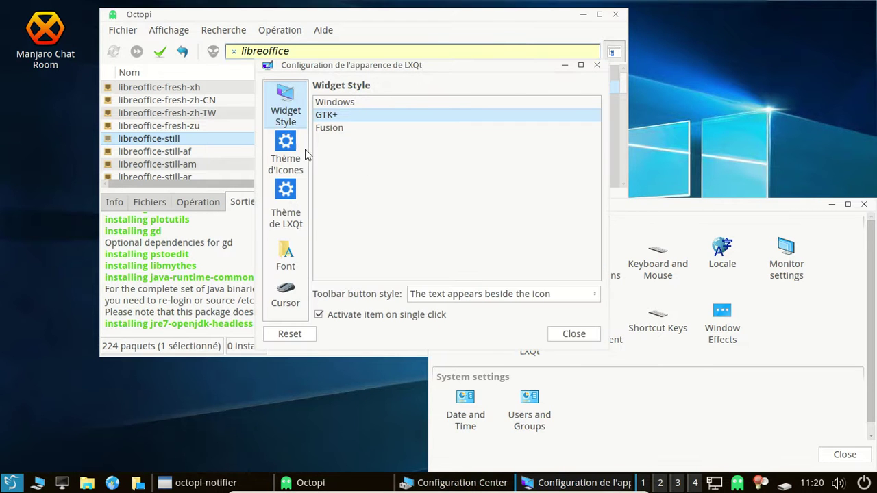
left_click(298, 164)
left_click(452, 163)
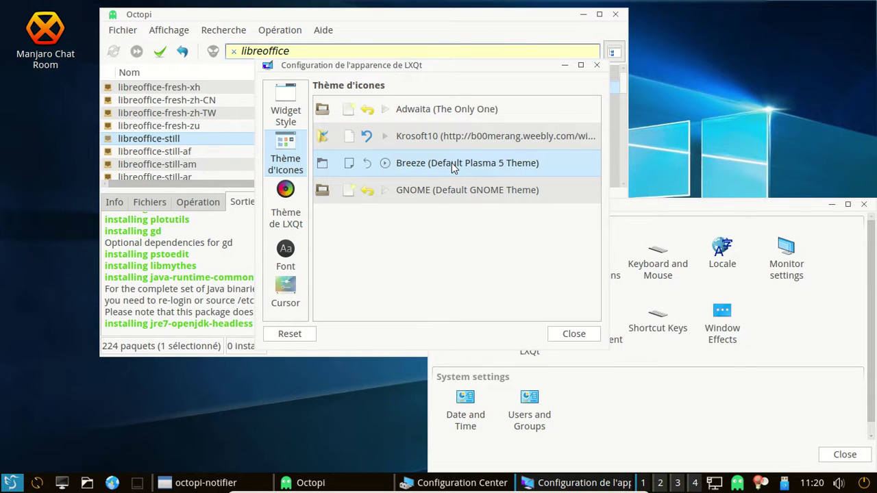
left_click(580, 333)
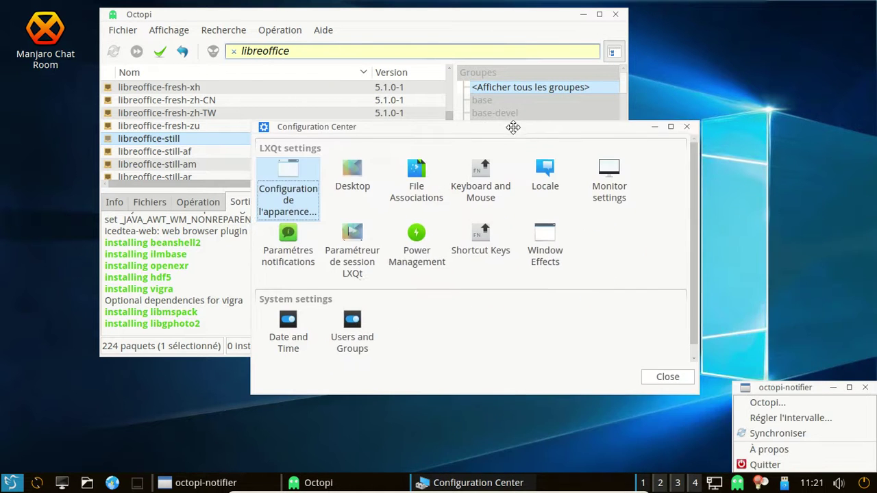
left_click(686, 127)
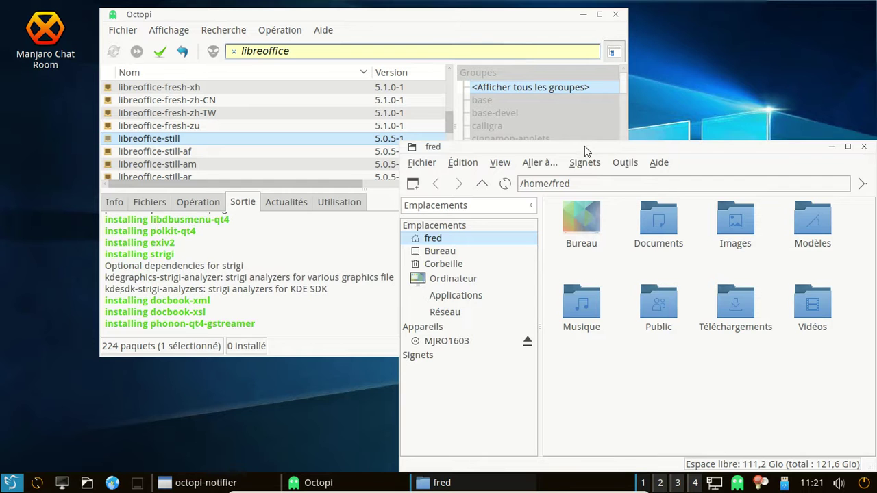
left_click_drag(585, 146, 439, 83)
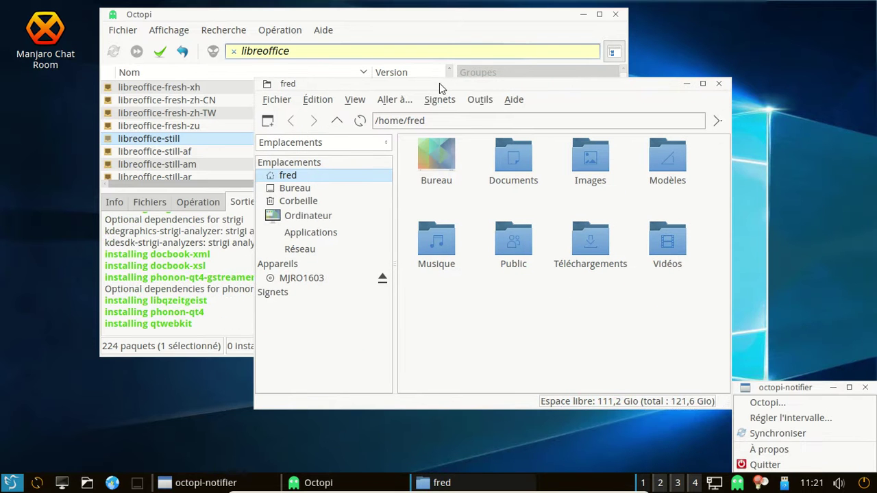
- Restore the Krosoft10 icon theme in the LXQt appearance configuration and close the settings and file manager windows
left_click(11, 483)
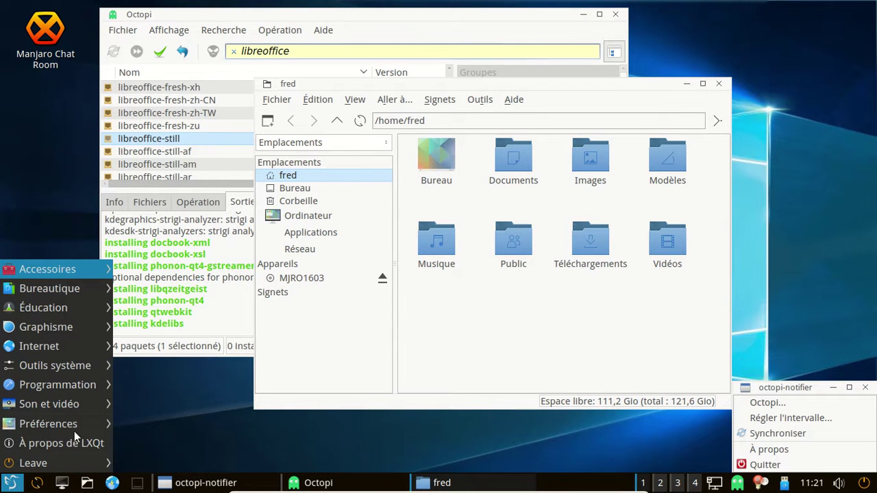
mouse_move(69, 425)
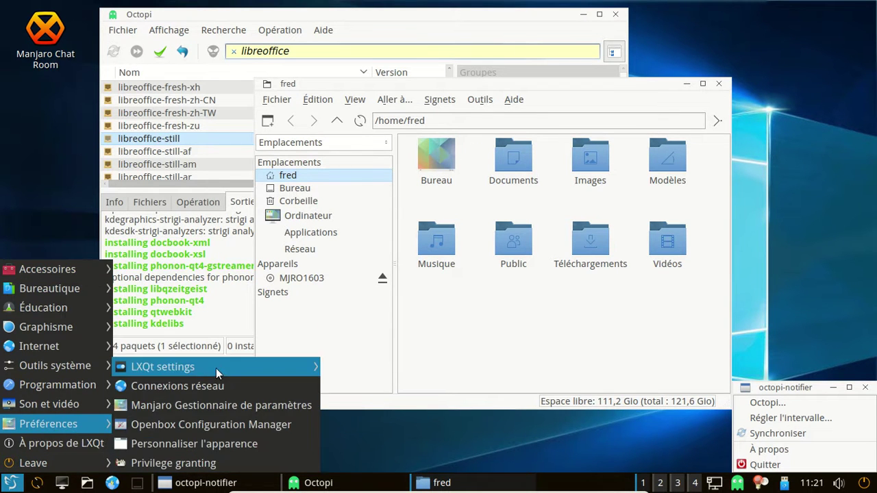
mouse_move(216, 368)
left_click(432, 213)
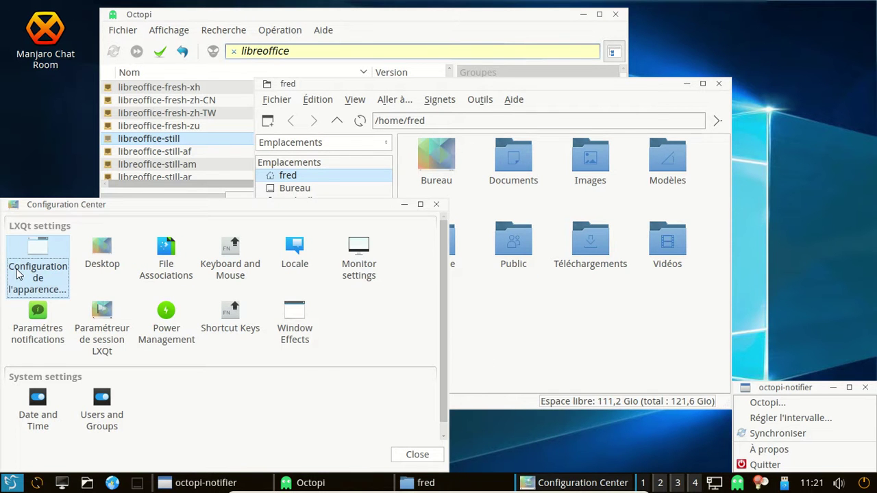
left_click(18, 274)
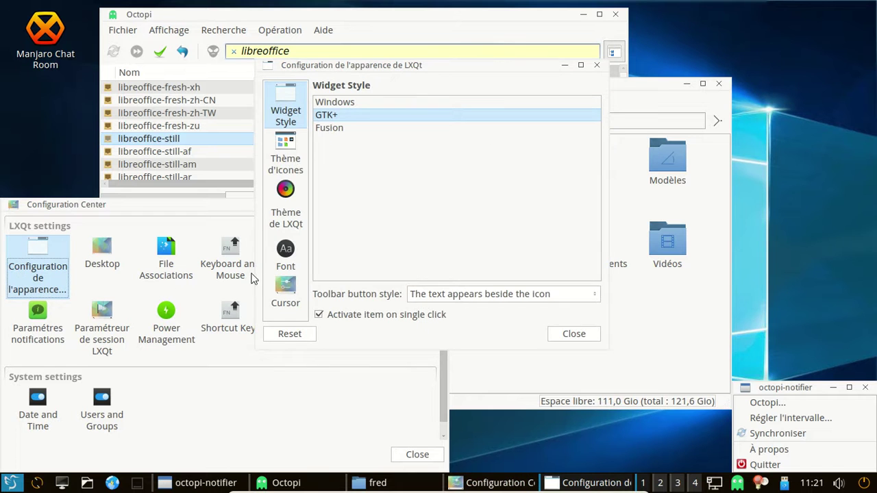
left_click(296, 158)
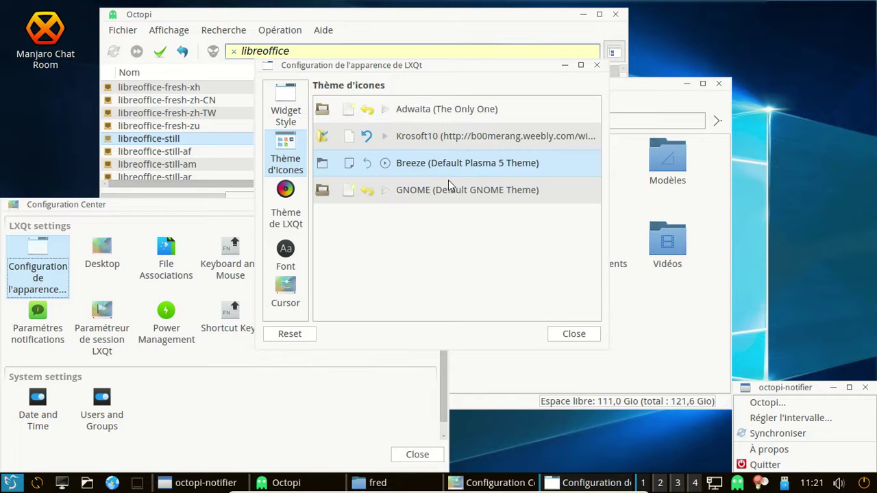
left_click(439, 143)
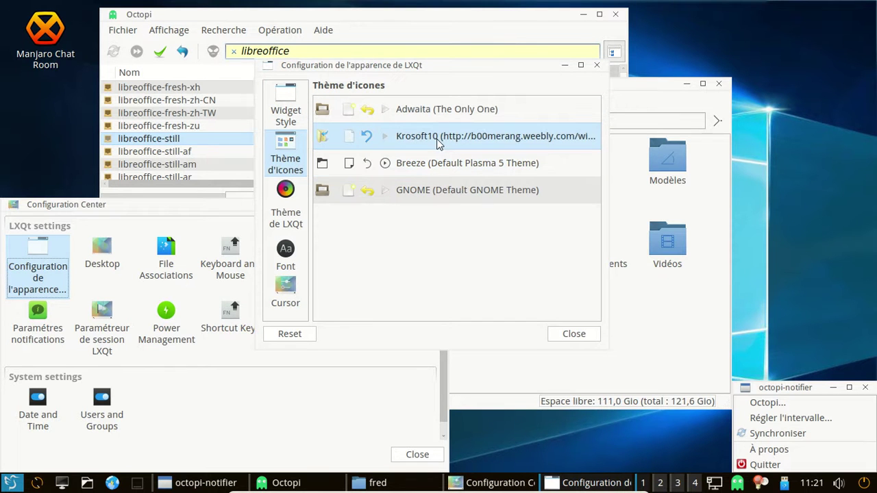
left_click(573, 334)
left_click(442, 205)
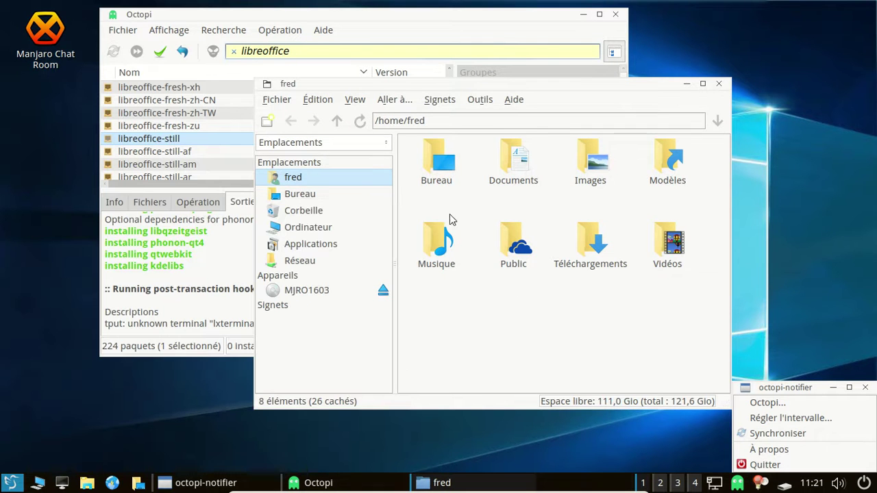
left_click(718, 83)
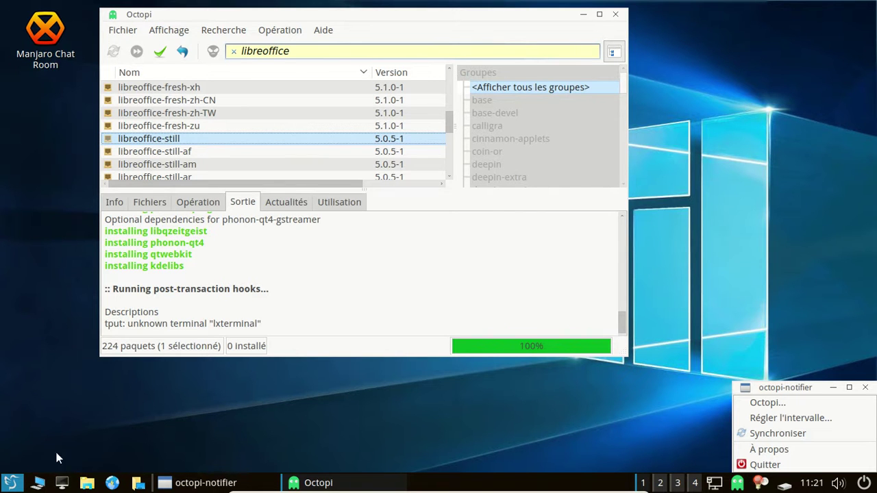
- Launch LibreOffice Writer from the office applications to check its interface, and close both Writer and Octopi
left_click(11, 483)
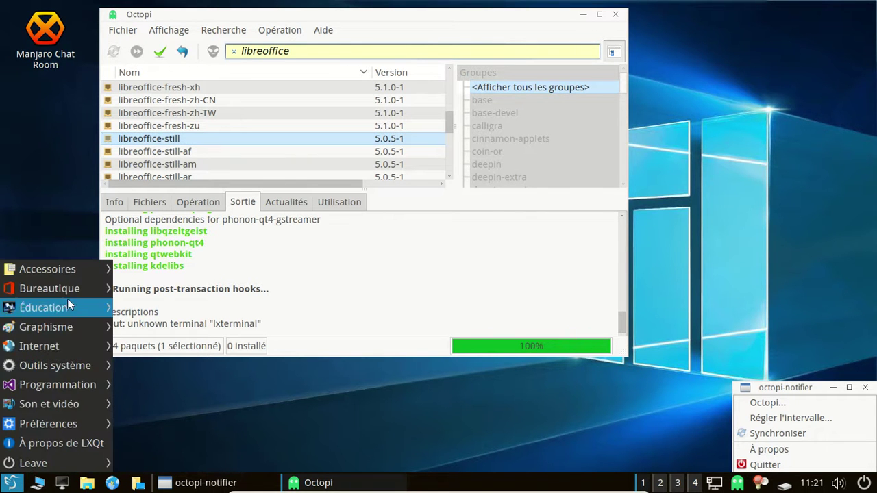
mouse_move(67, 288)
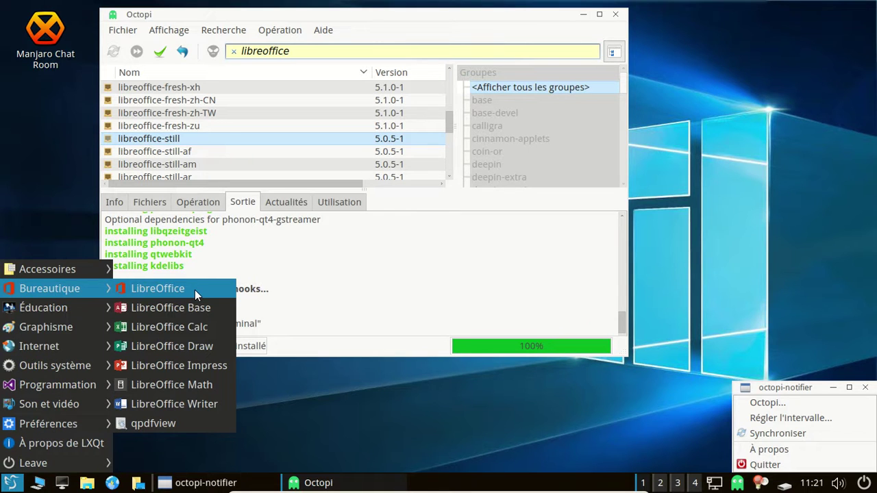
left_click(191, 405)
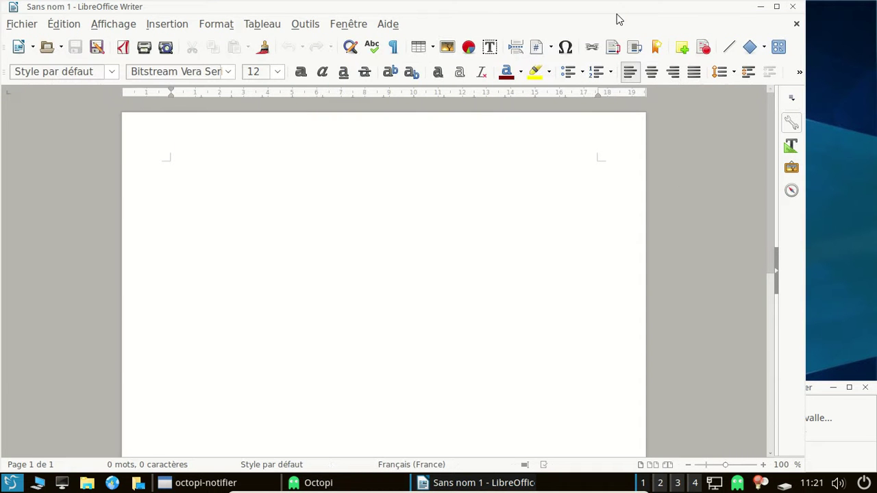
left_click(793, 6)
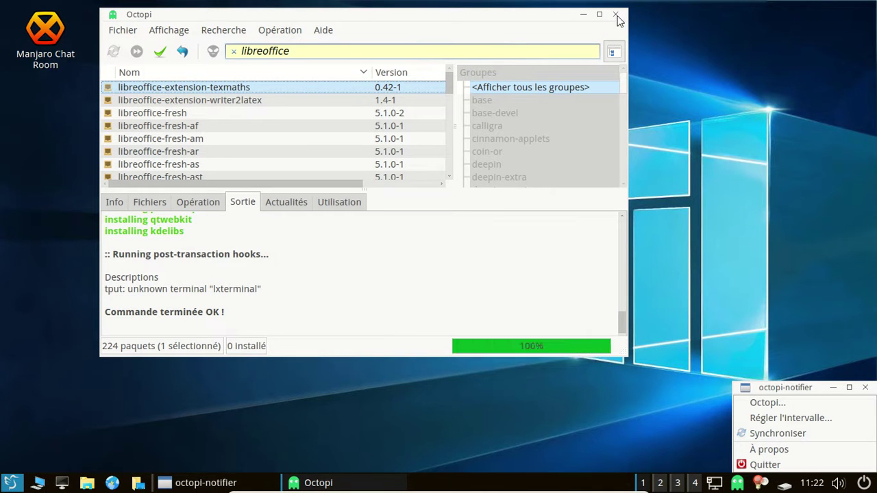
left_click(616, 14)
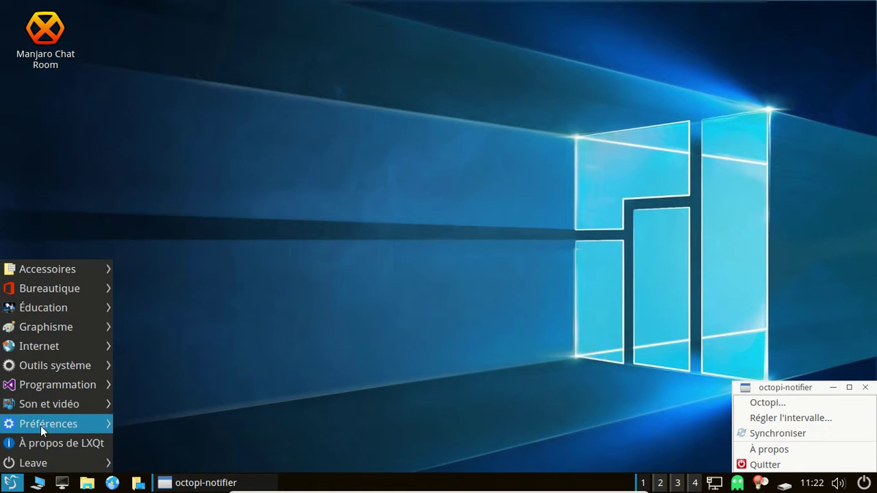
- Launch Sumopaint from the graphics applications, closing the octopi-notifier window and dismissing Chromium's default browser notice
mouse_move(41, 408)
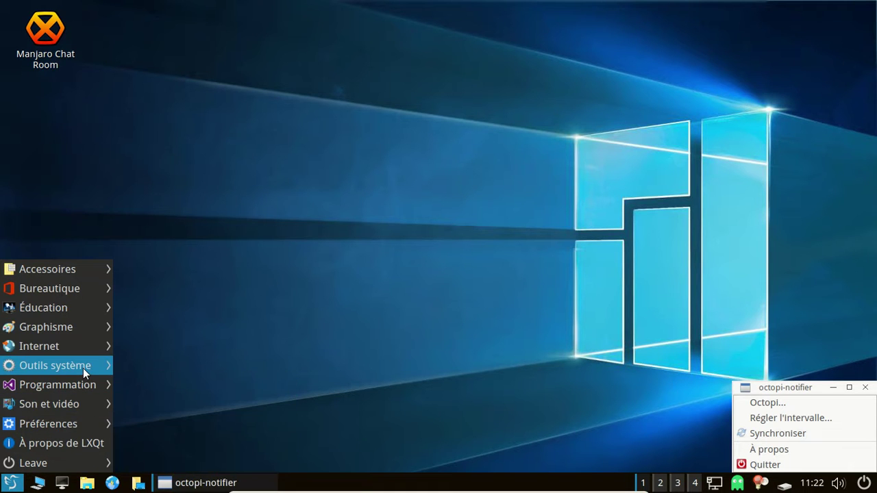
mouse_move(83, 368)
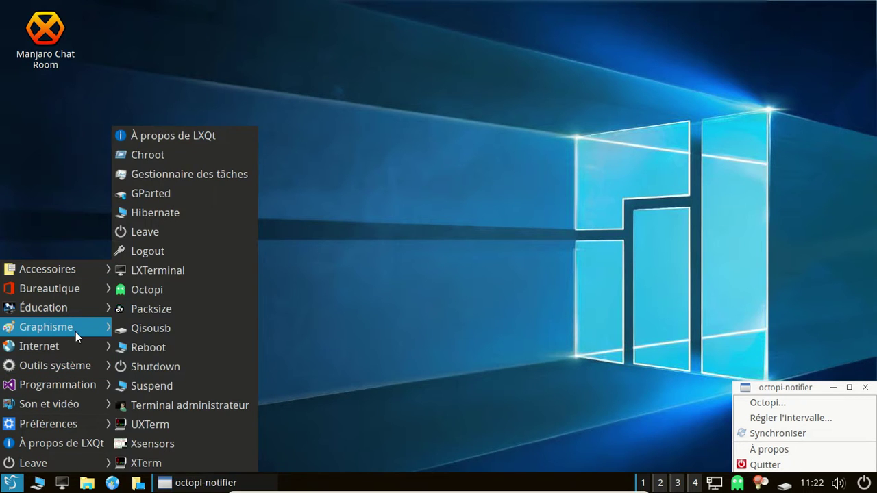
mouse_move(75, 332)
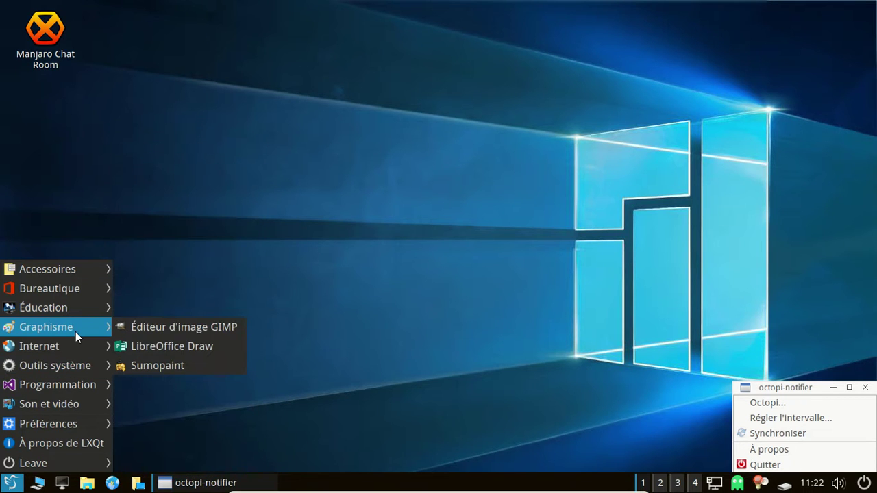
left_click(148, 360)
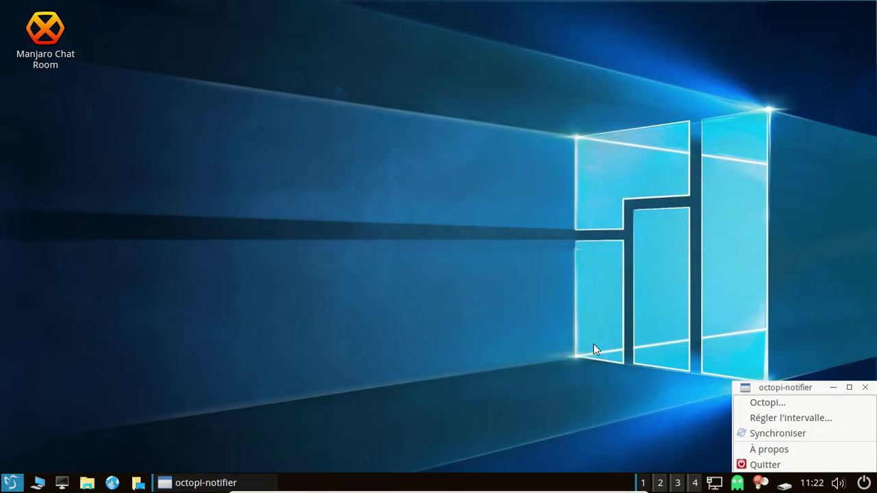
left_click(866, 388)
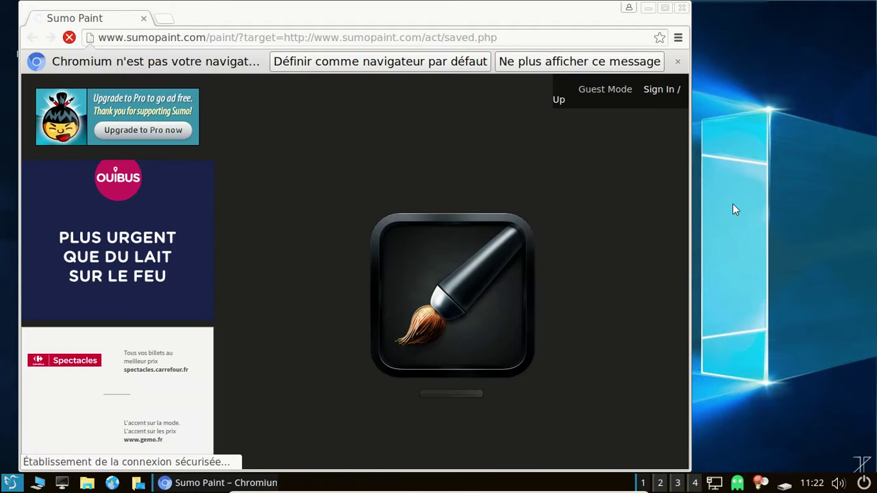
left_click(677, 62)
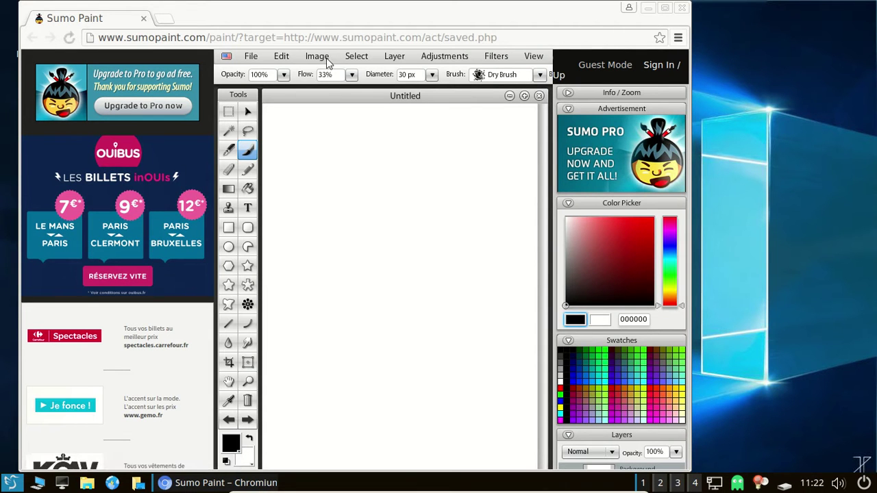
- Set the Sumo Paint interface language to French and close the Chromium window
left_click(224, 57)
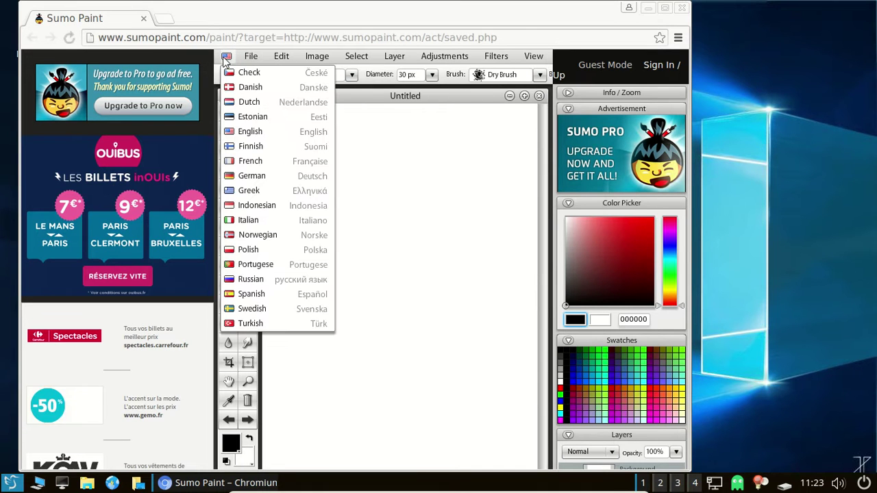
left_click(250, 163)
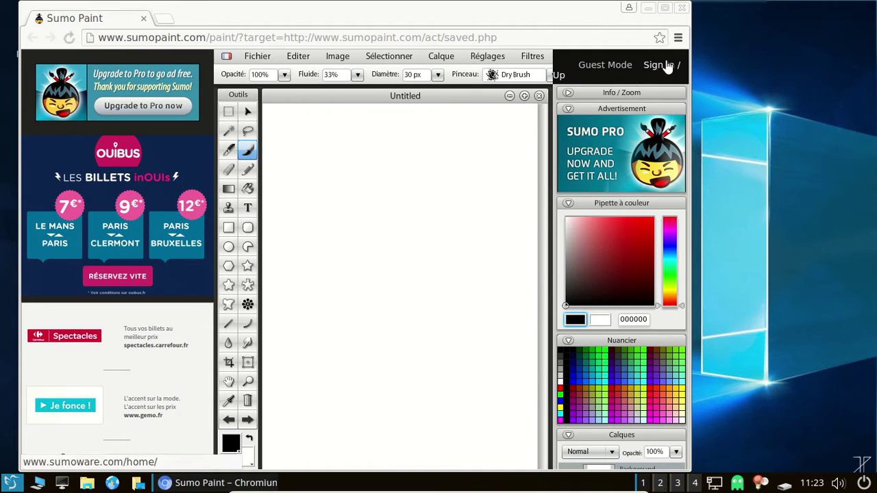
left_click(682, 10)
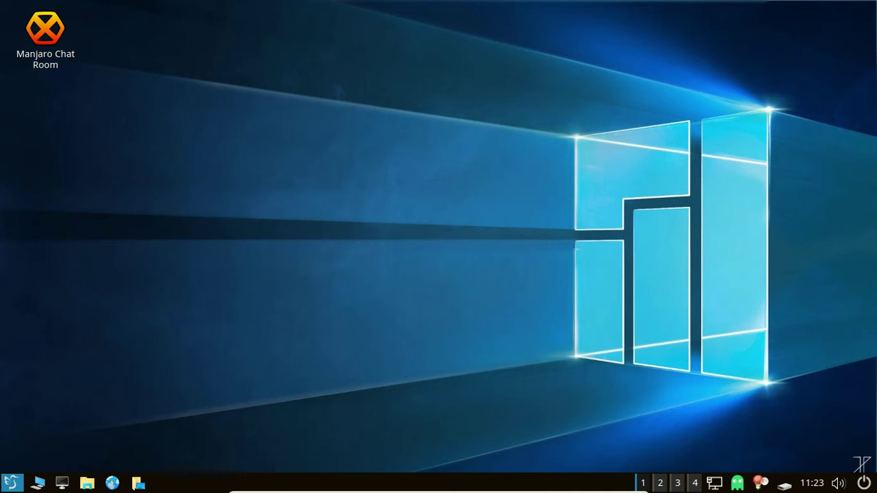
- Shut down the computer from the LXQt desktop and confirm the request
left_click(864, 483)
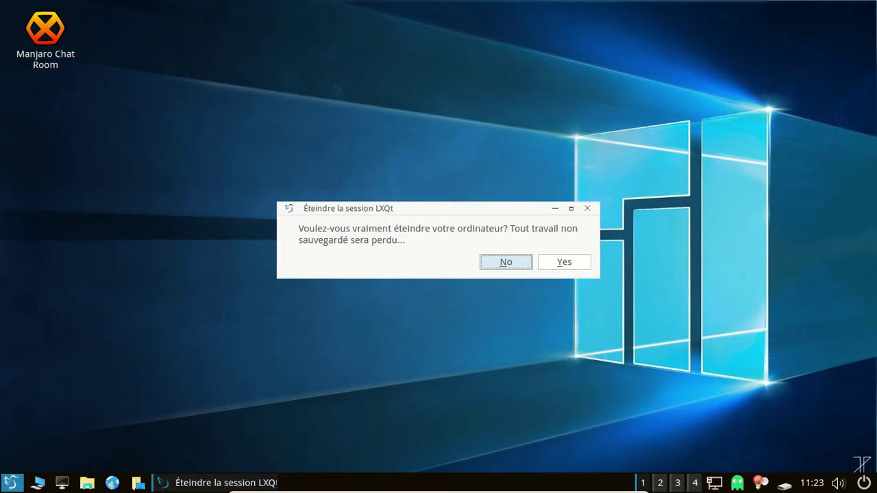
left_click(583, 266)
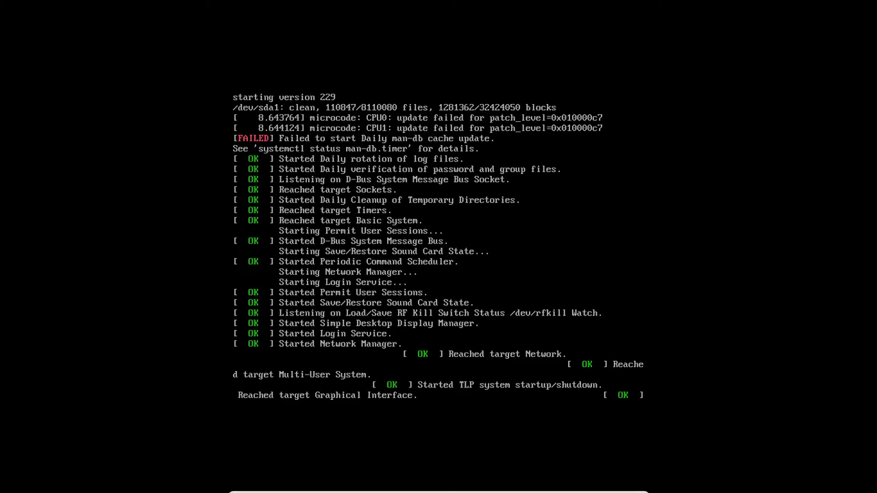